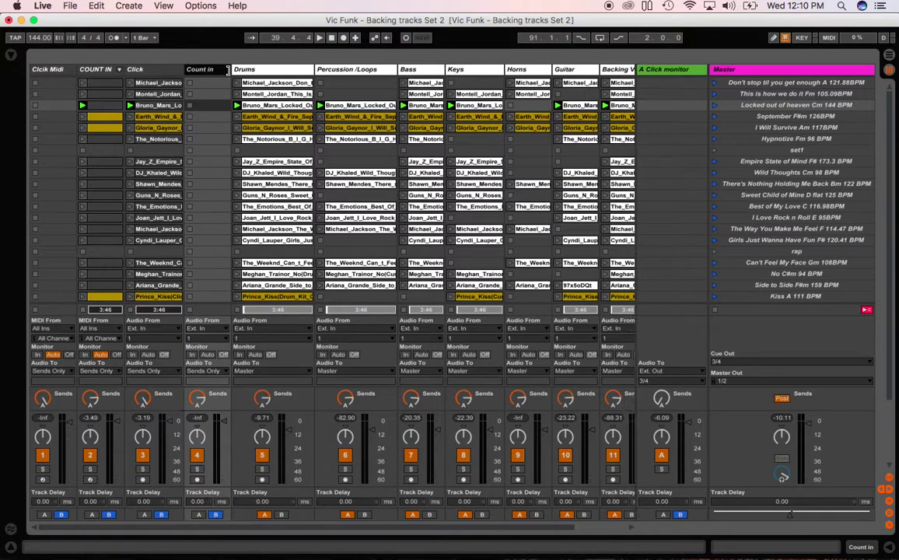
- Narrow the Drums, Percussion /Loops, Keys and Clcik Midi track columns in Session View so all tracks through Lead vox fit
drag(313, 69, 289, 69)
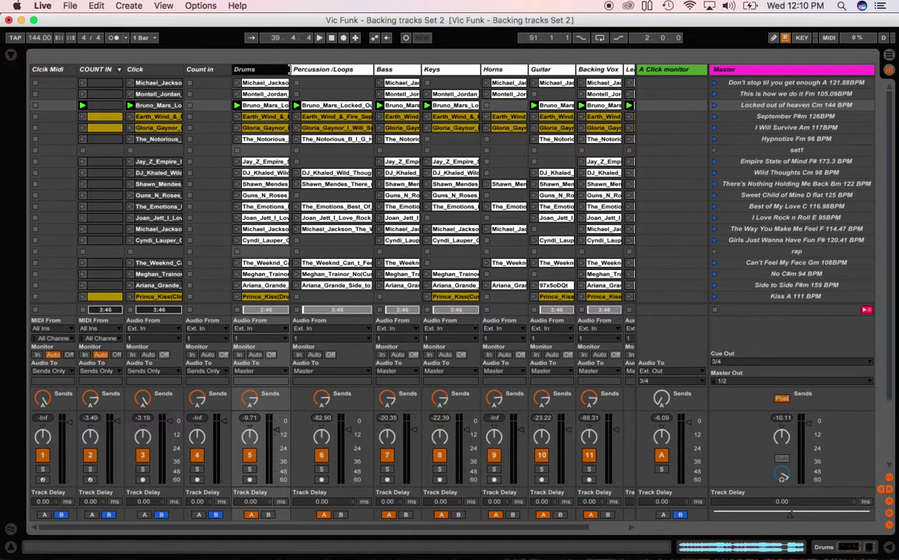
drag(372, 70, 361, 69)
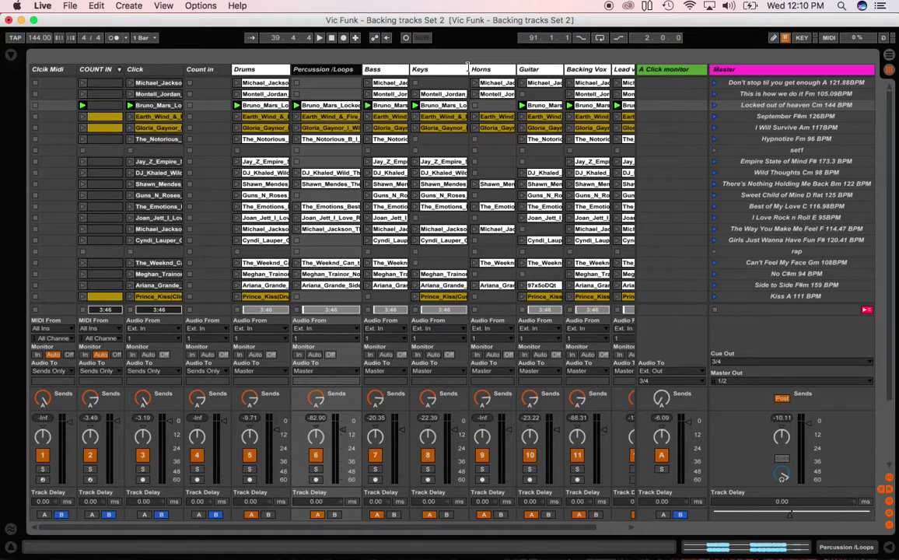
drag(467, 67, 456, 69)
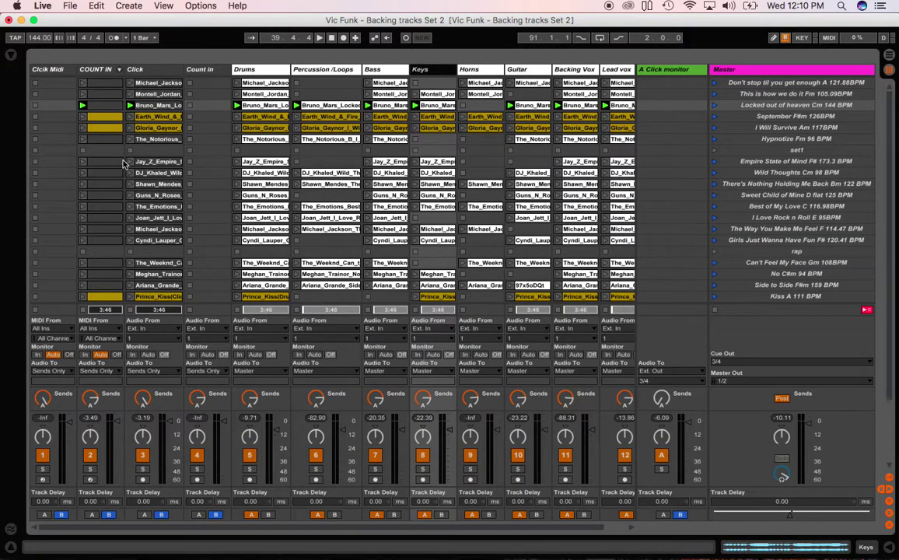
drag(75, 70, 65, 69)
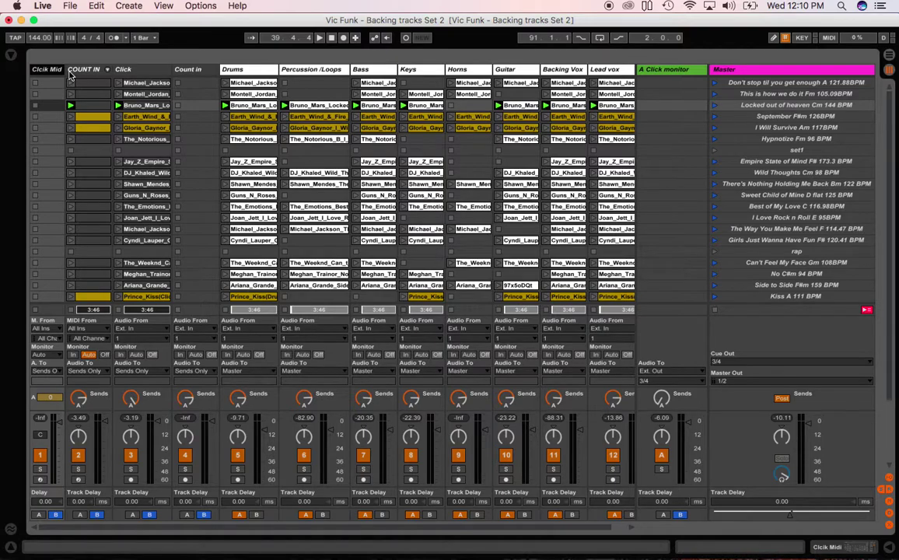
- Open the first song's Horns clip, select bars 65 to 69 in its sample, turn the editing grid off, and close the clip view
click(472, 84)
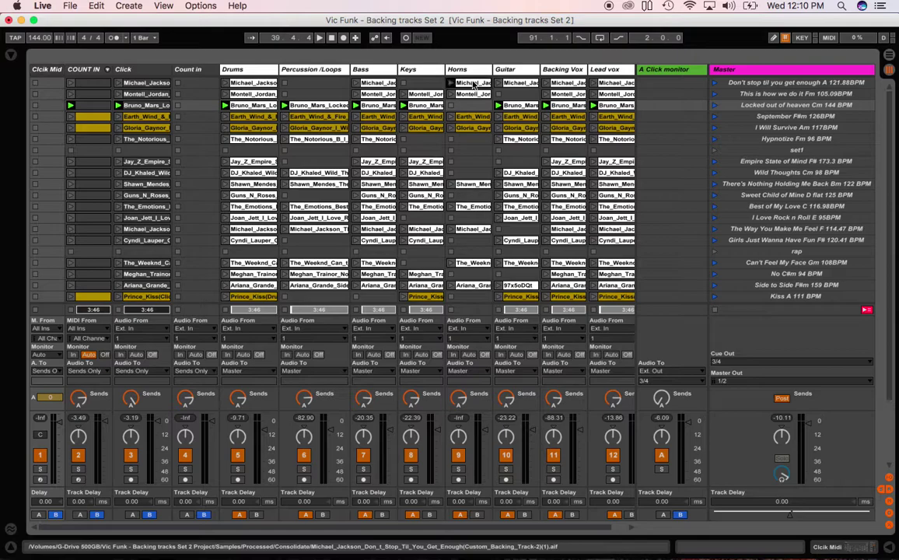
double_click(473, 84)
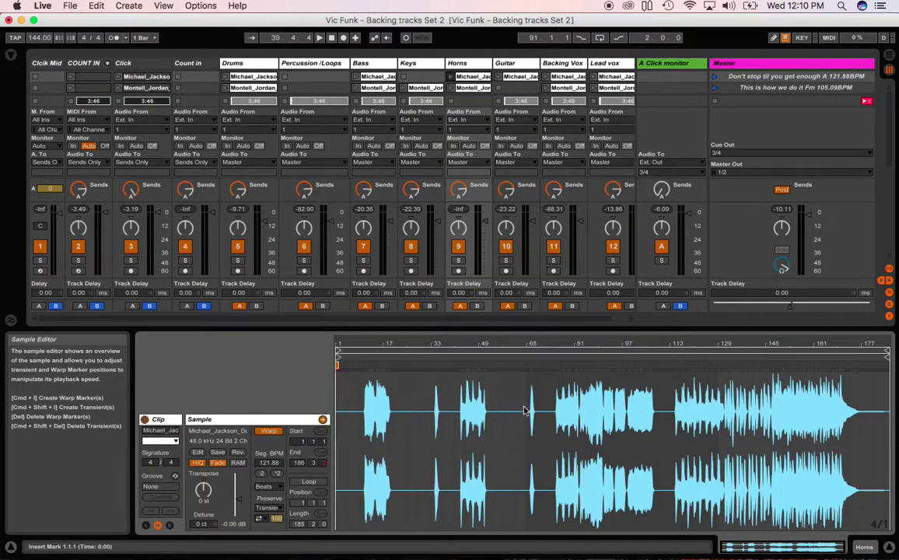
drag(528, 410, 538, 412)
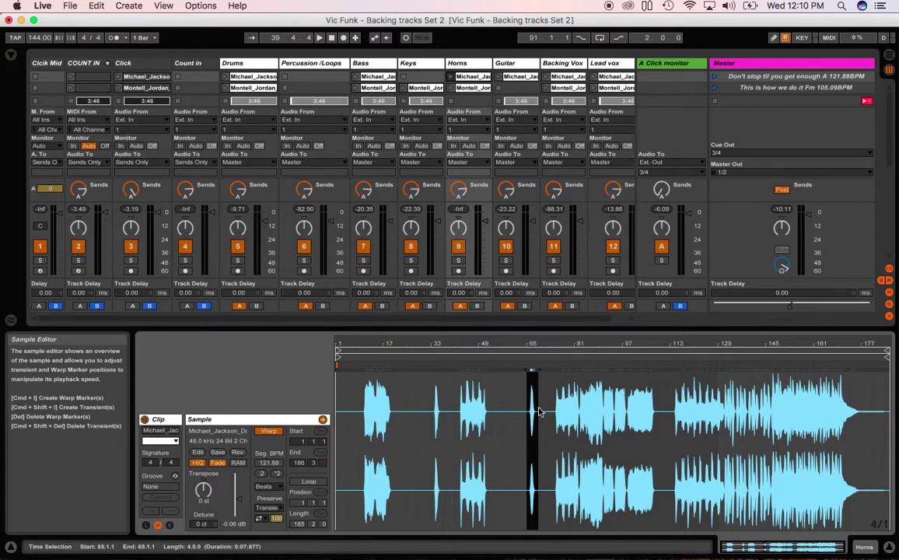
right_click(531, 412)
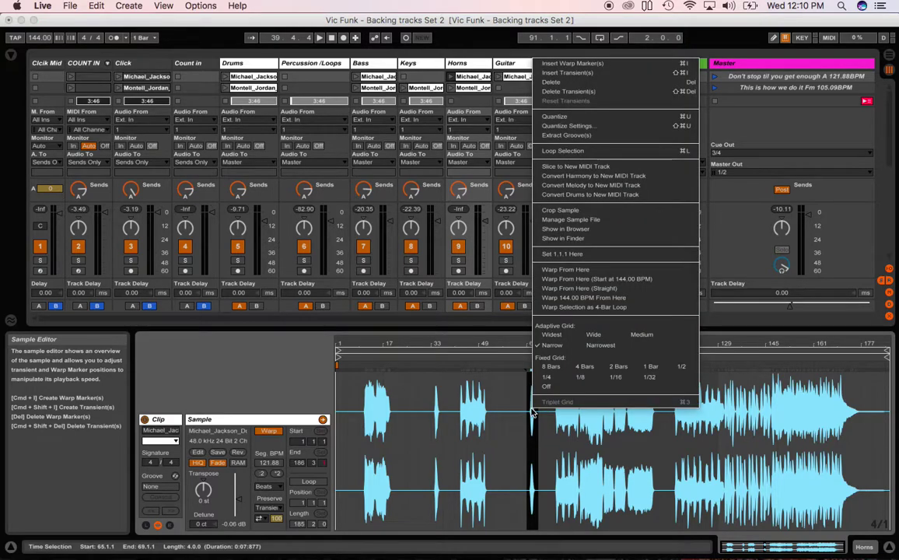
click(545, 387)
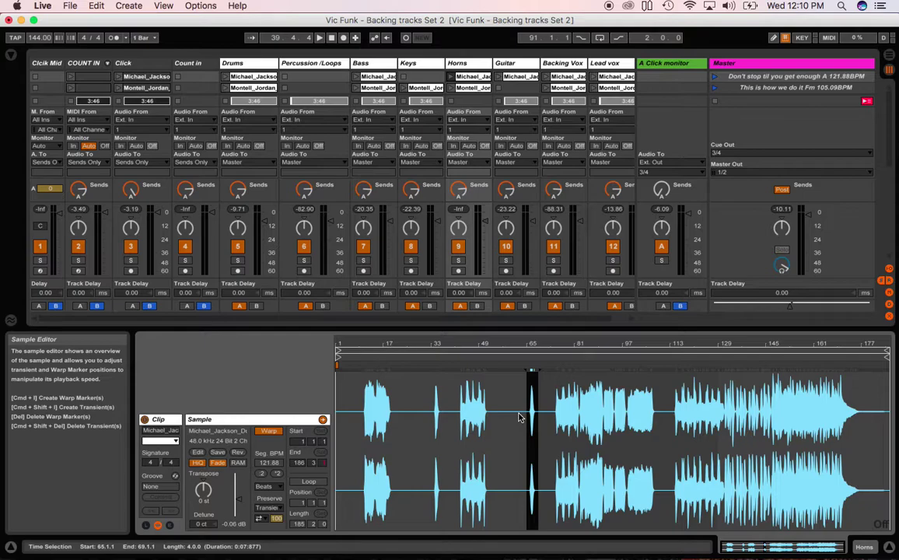
click(511, 411)
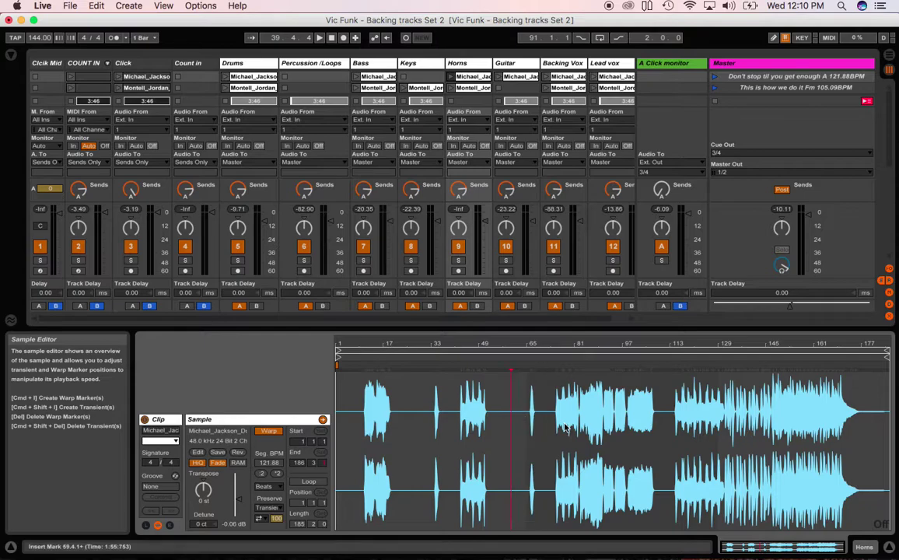
click(889, 547)
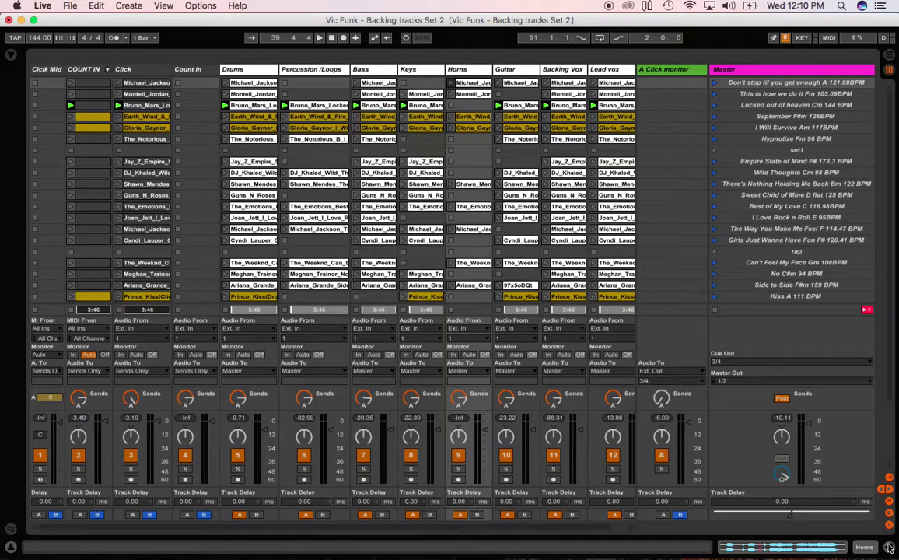
- Switch to Arrangement View and hand playback of all tracks back to the arrangement
click(890, 59)
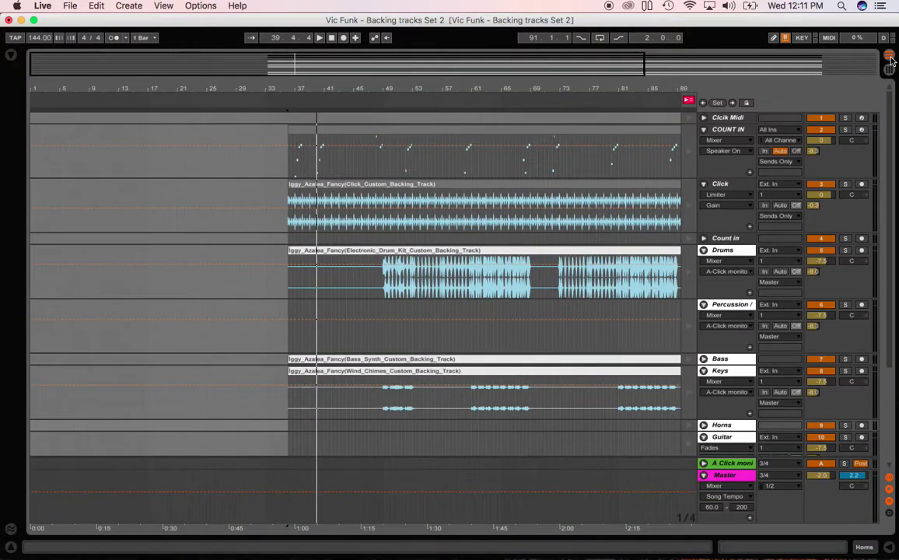
click(627, 87)
key(minus)
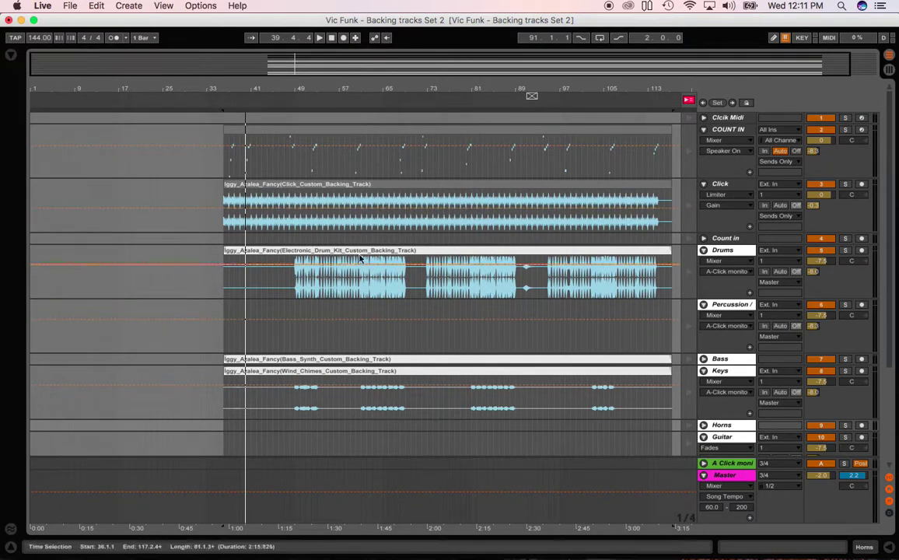
click(689, 102)
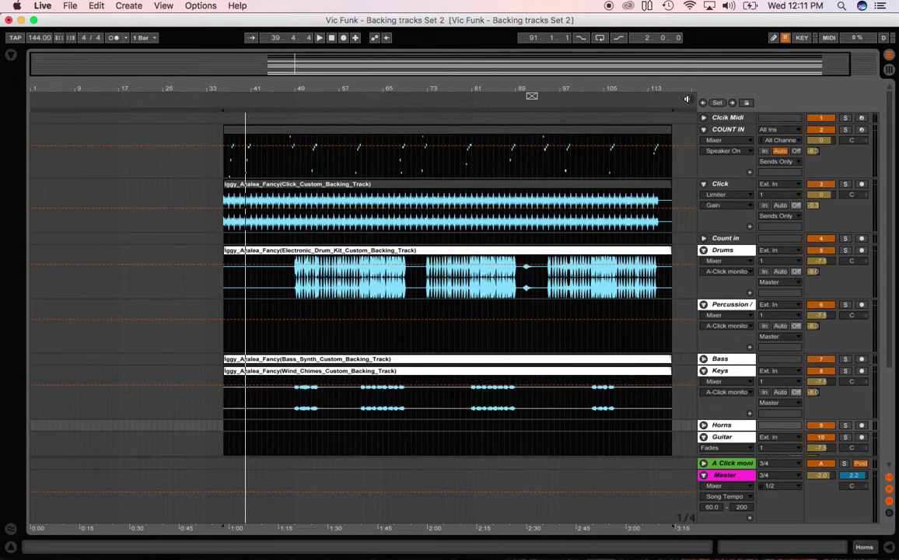
- Select all the Iggy Azalea Fancy clips from the COUNT IN track through Lead vox and delete them from the arrangement
click(470, 250)
click(419, 132)
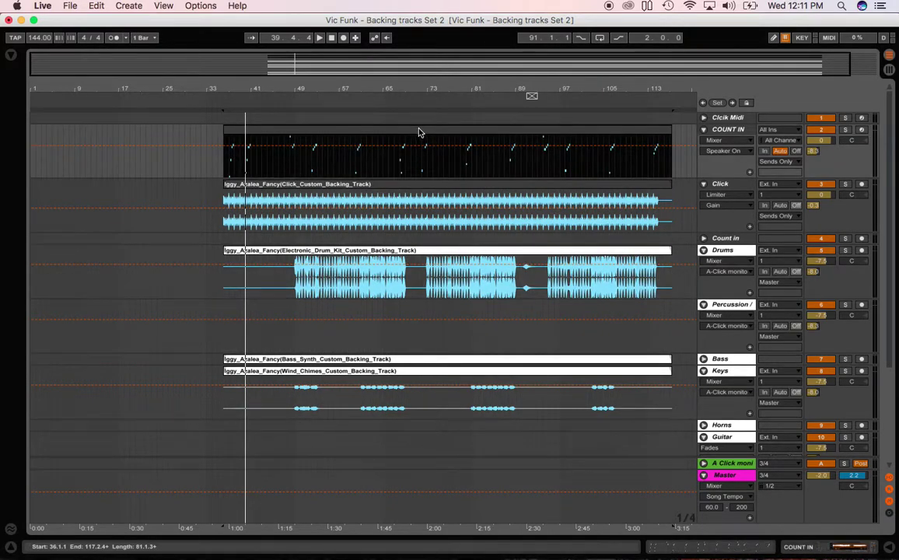
scroll(446, 309, down, 5)
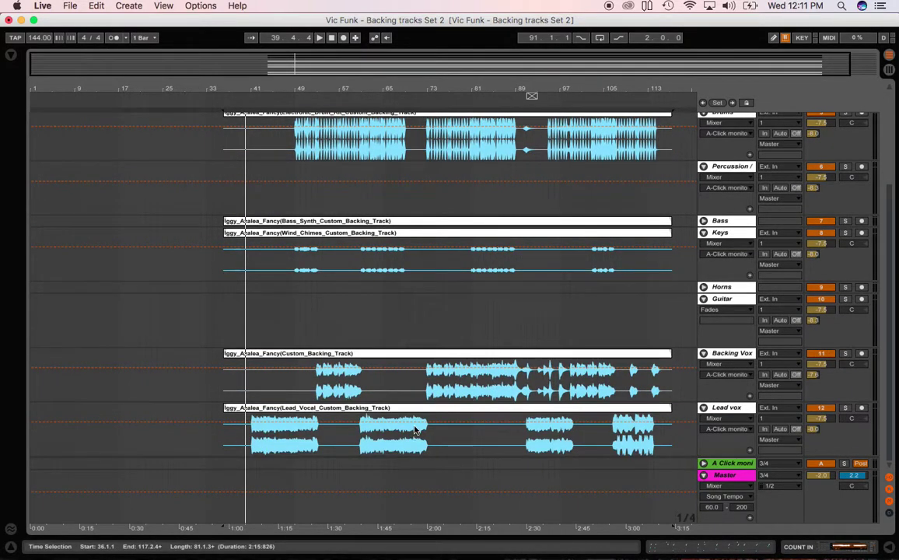
click(441, 408)
key(Delete)
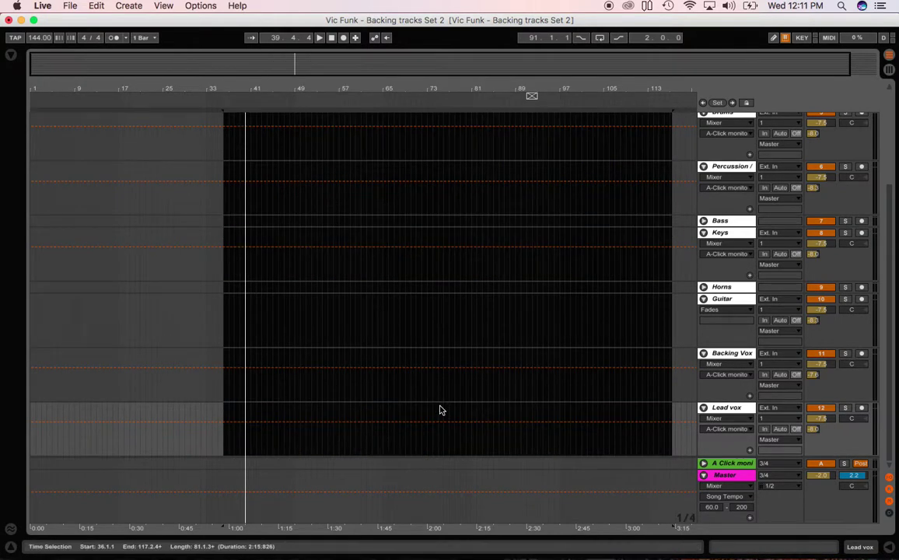
scroll(478, 328, up, 5)
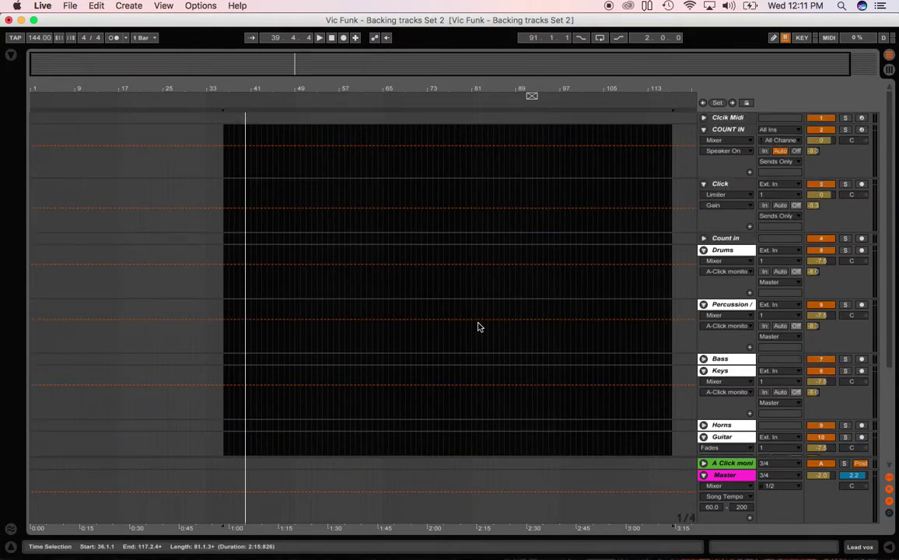
- Check the arrangement's grid options and place the insert marker at bar 33 on the COUNT IN track
click(728, 132)
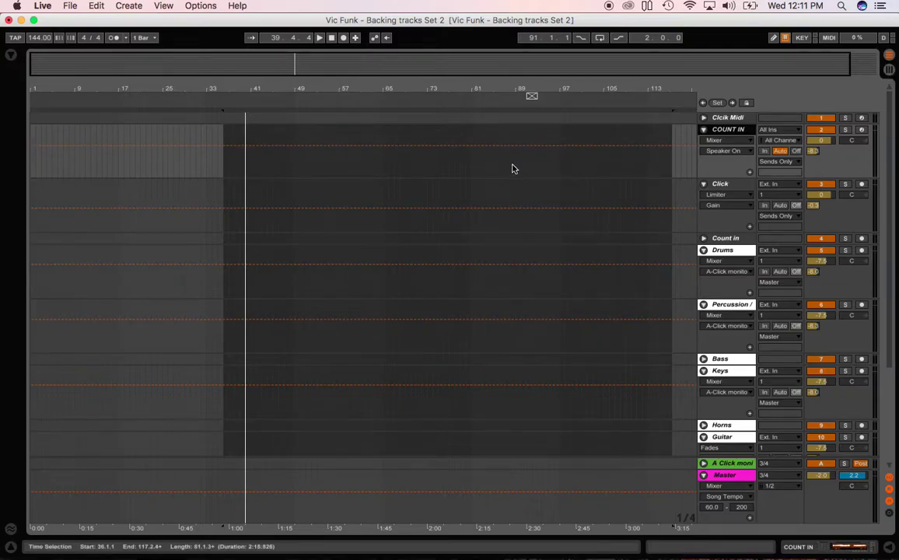
click(427, 170)
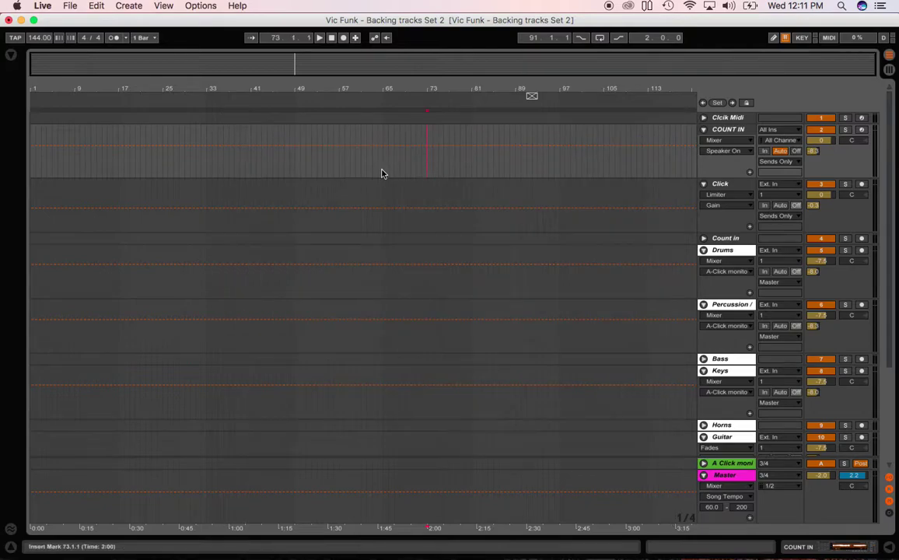
right_click(224, 169)
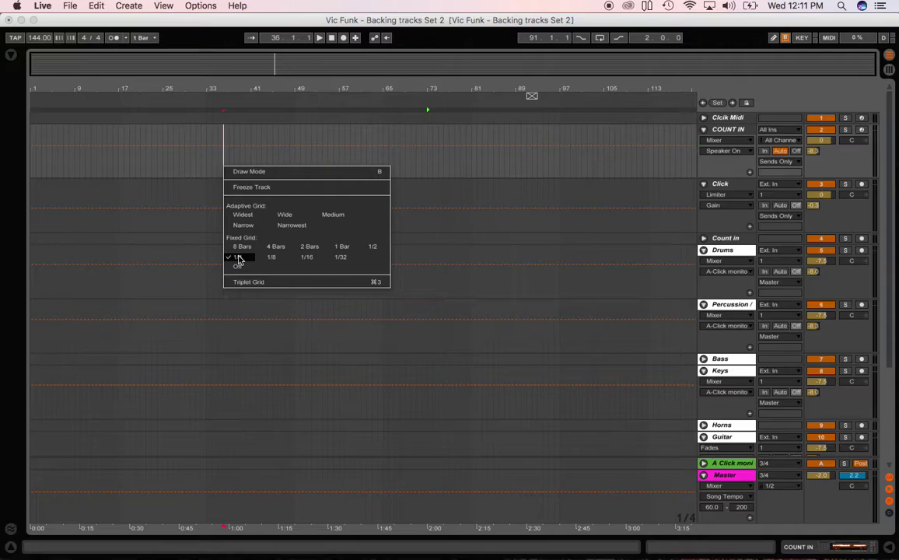
click(206, 169)
click(206, 170)
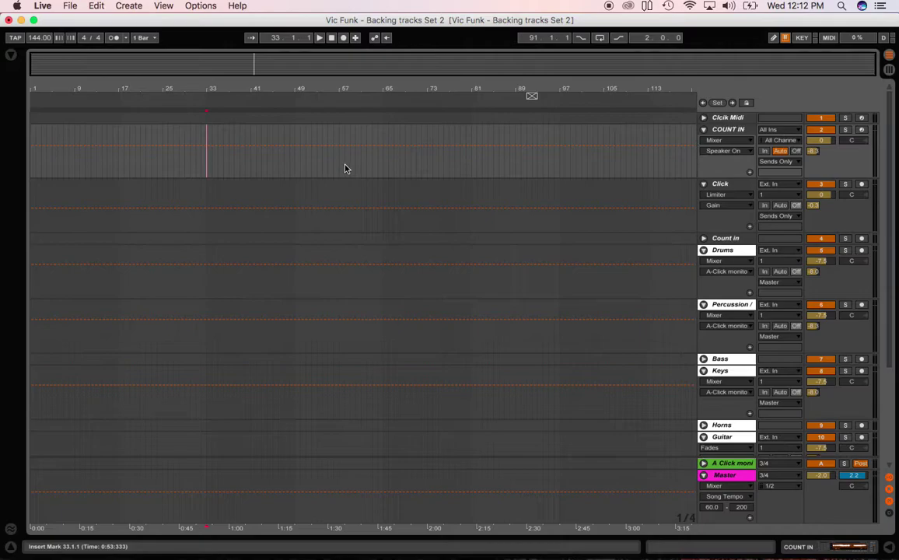
- In Session View, launch the "Don't stop til you get enough" scene and select its clips from COUNT IN through Lead vox
click(890, 70)
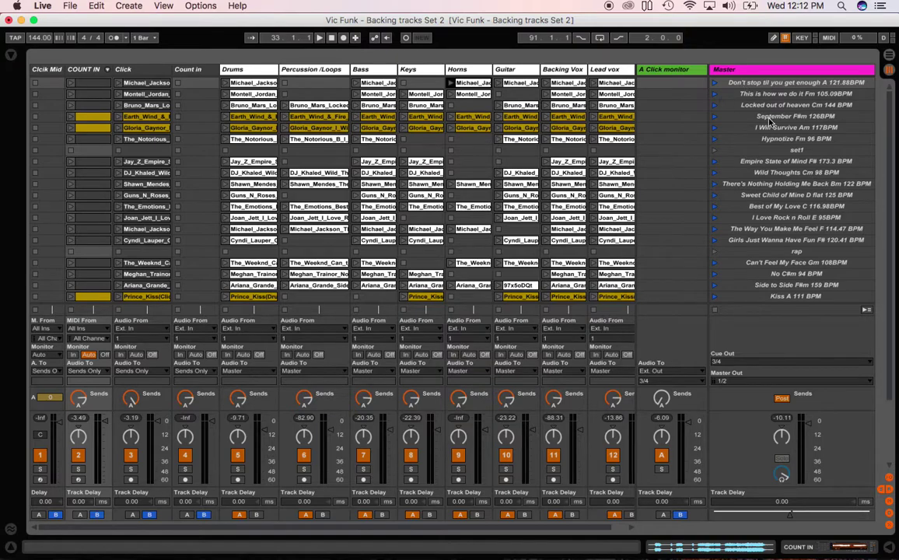
click(713, 84)
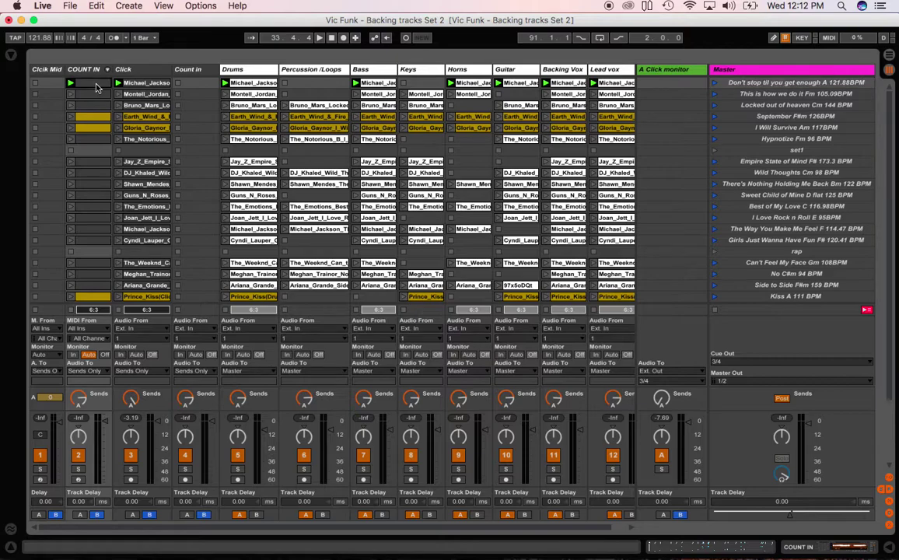
click(618, 84)
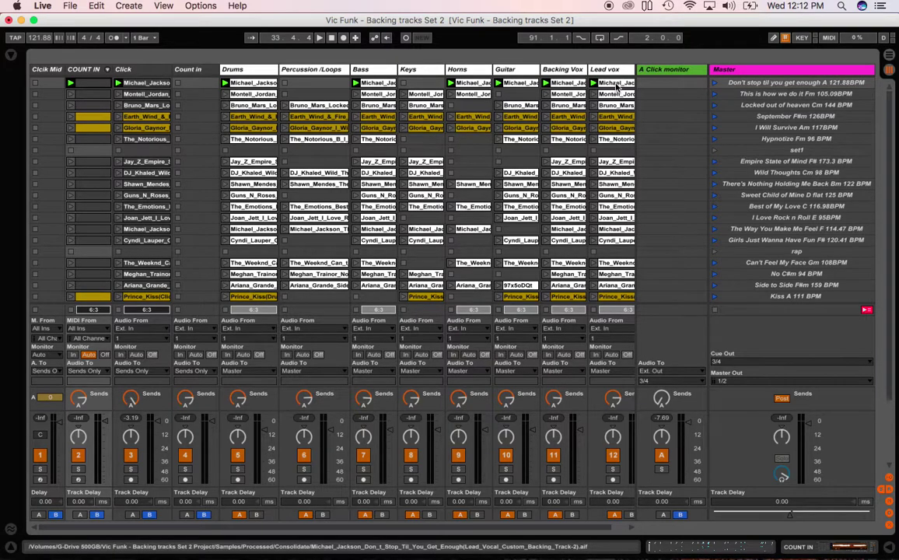
scroll(618, 88, right, 2)
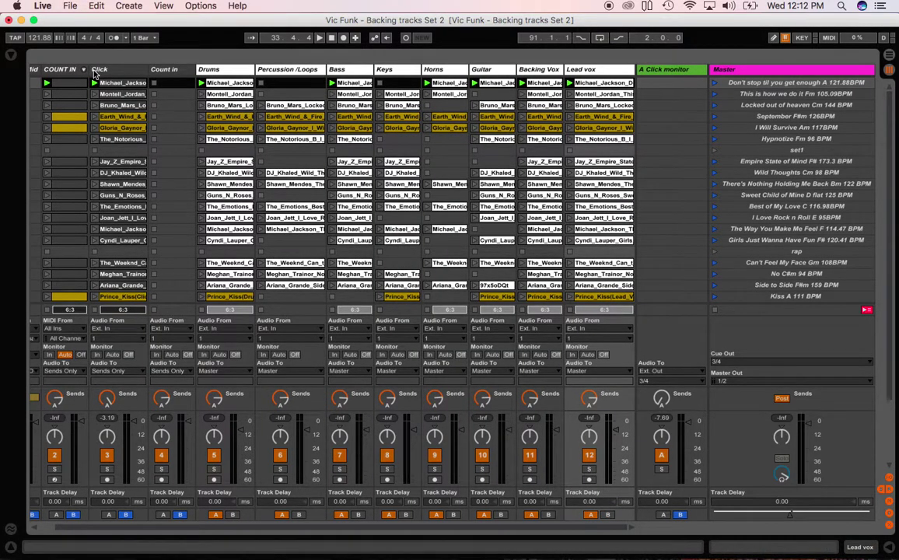
- Look over the empty tracks in Arrangement View and show the devices on the Clcik Midi and COUNT IN tracks
click(890, 54)
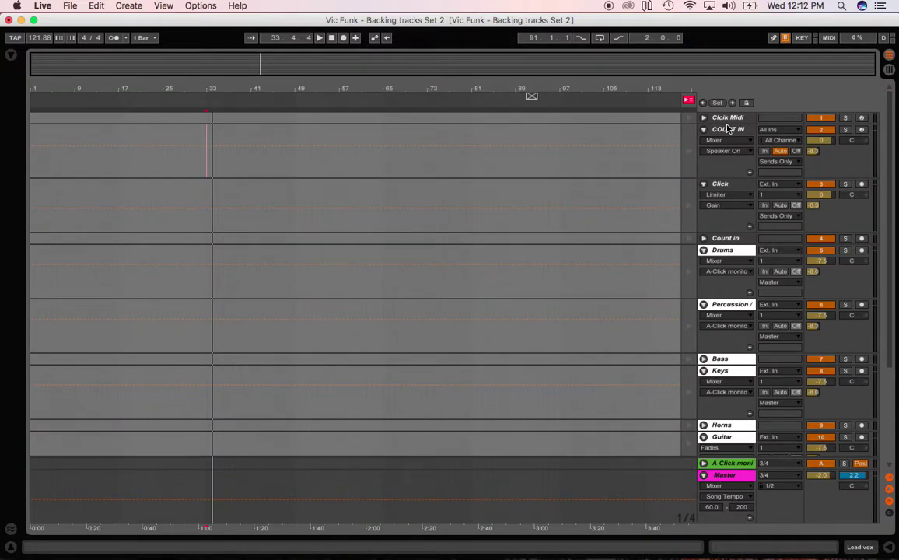
scroll(655, 162, down, 4)
scroll(656, 162, up, 4)
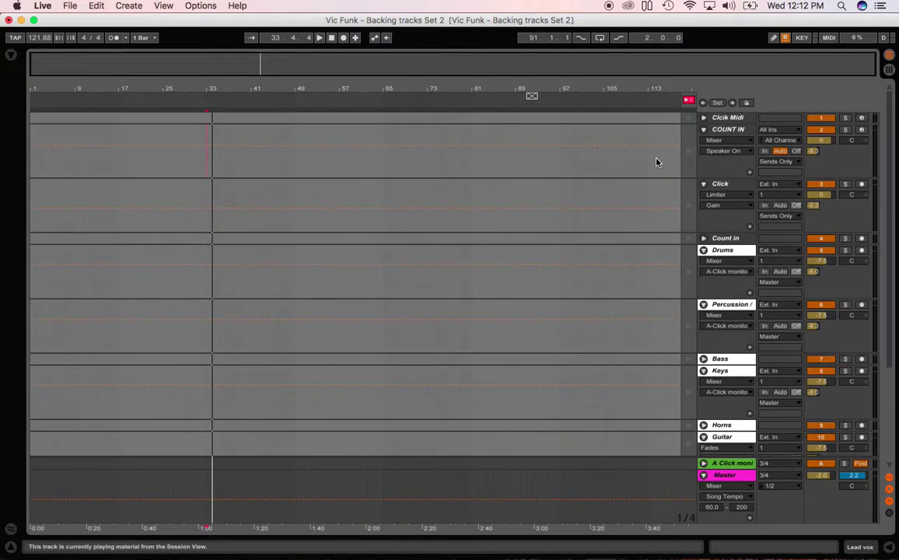
double_click(727, 118)
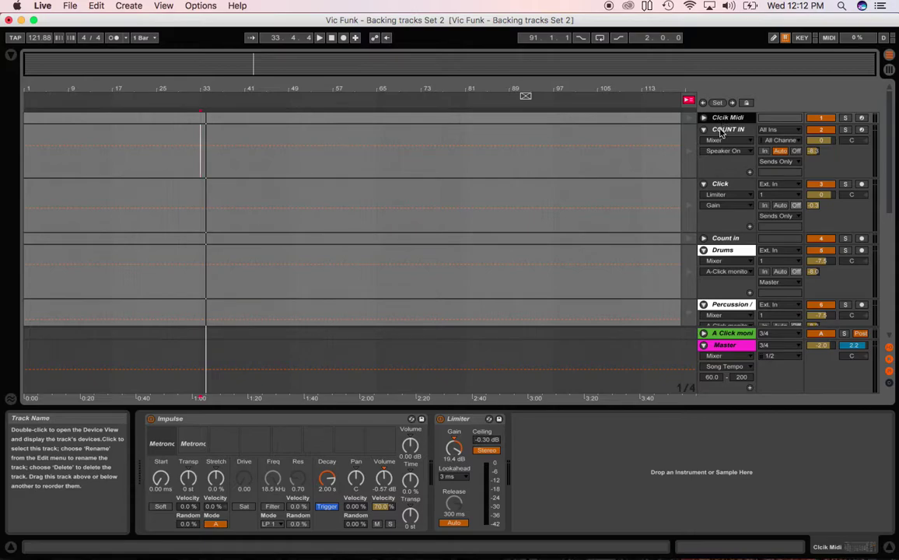
click(721, 130)
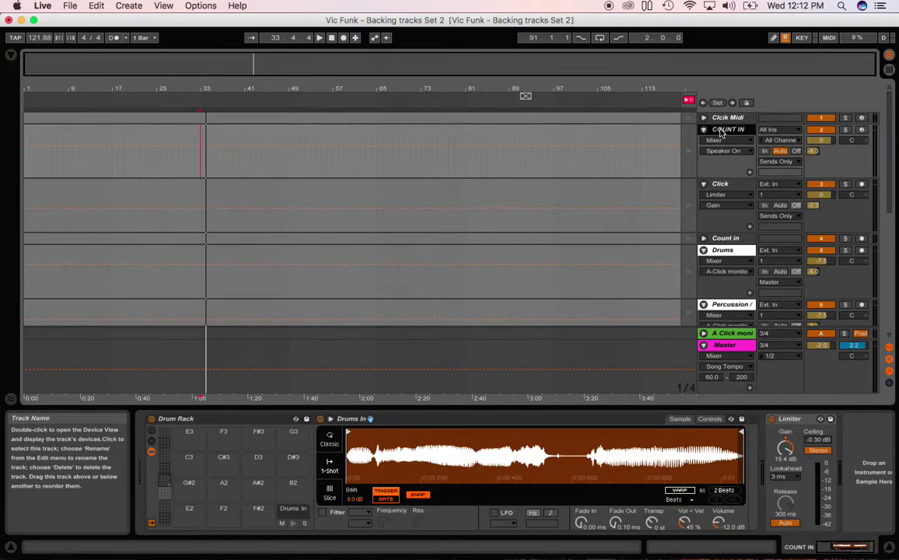
- Move the selected "Don't stop til you get enough" clips from Session View into the arrangement, starting at bar 49 on the COUNT IN track
click(889, 72)
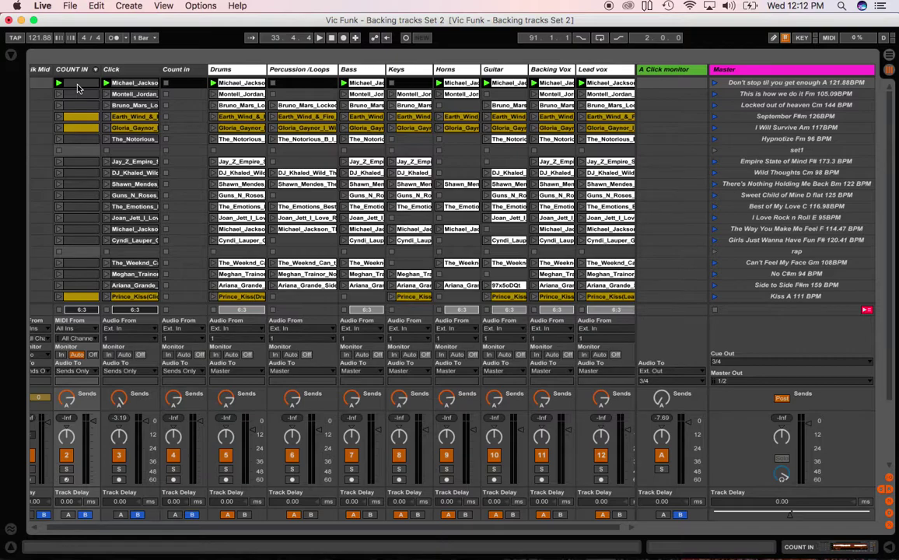
key(Tab)
drag(76, 88, 189, 168)
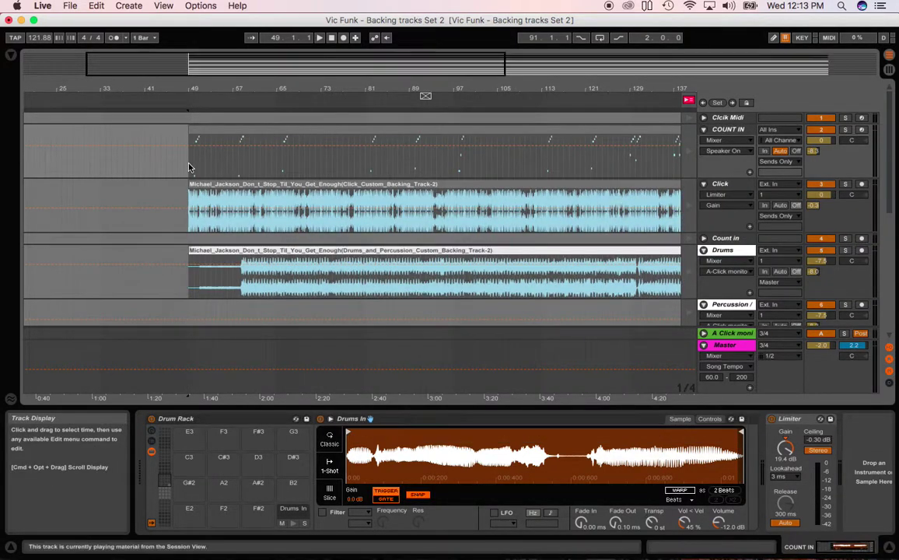
- Hand playback of all tracks back to the arrangement, hide the device view, and bring the whole song into view
click(689, 102)
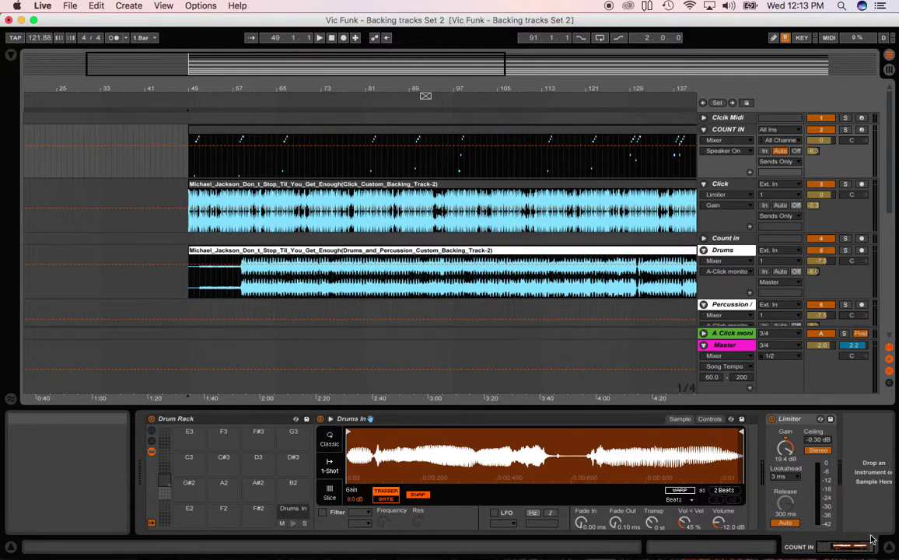
click(891, 549)
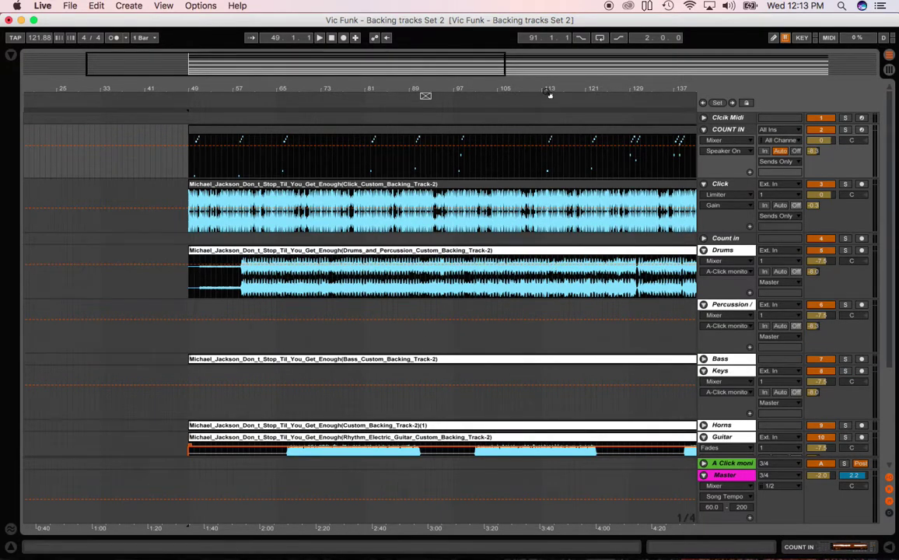
drag(546, 90, 232, 103)
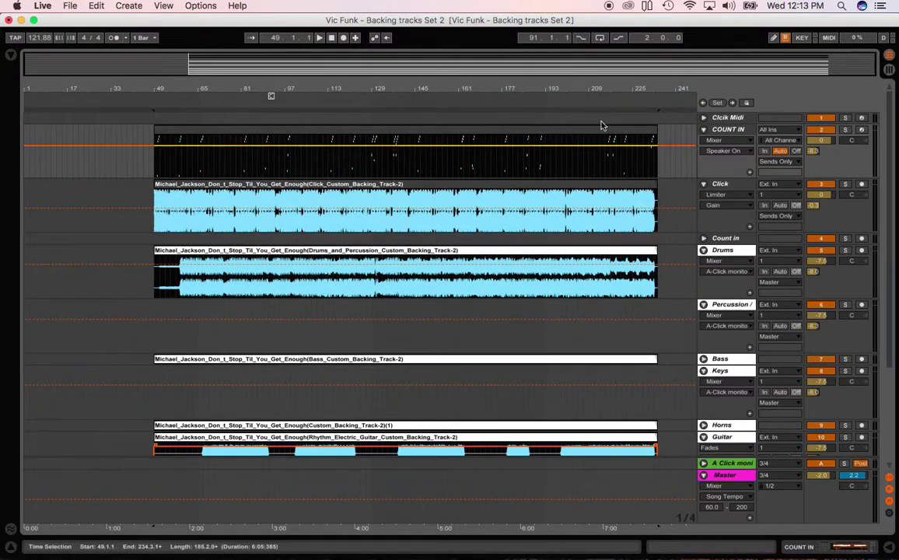
- Launch the "Don't stop til you get enough" scene in Session View and go back to Arrangement View
key(Tab)
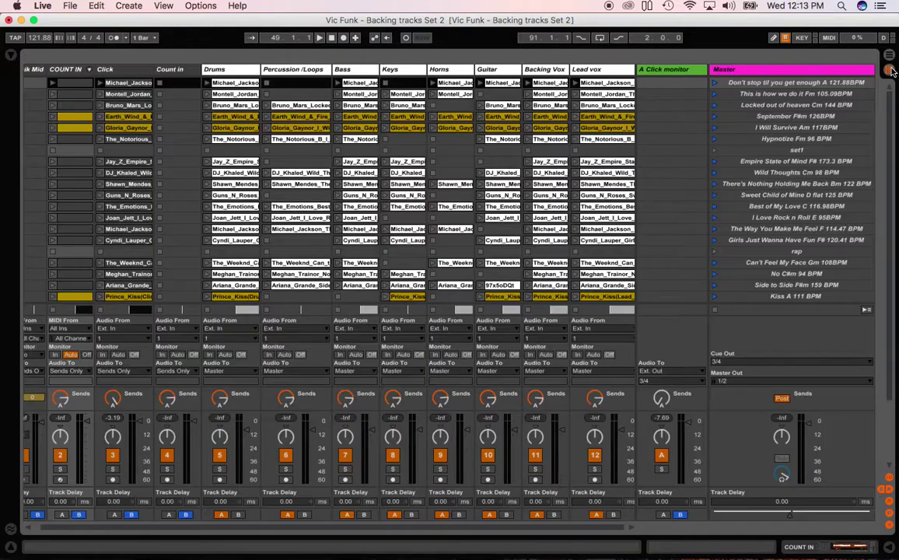
click(715, 83)
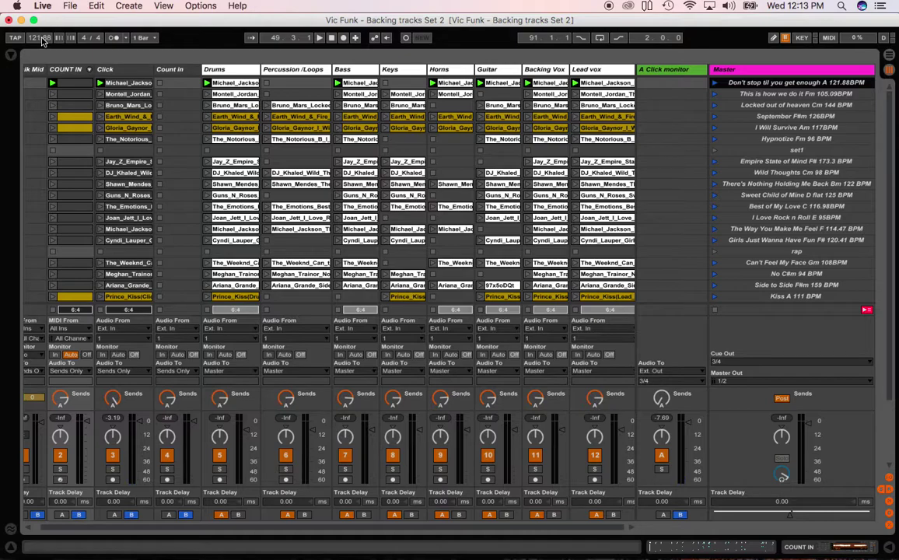
click(890, 57)
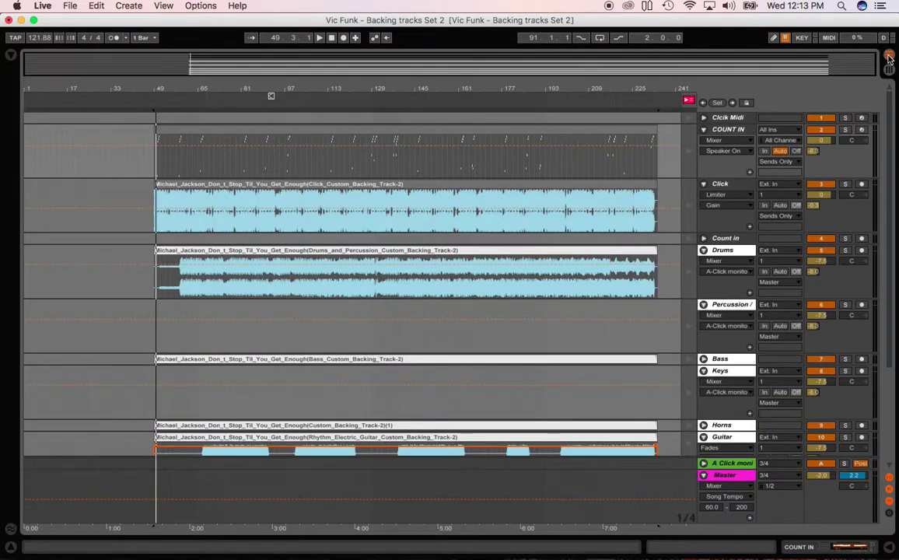
- Compare the song in Session View and Arrangement View, and hand playback of all tracks back to the arrangement
key(Tab)
key(Tab)
key(Tab)
key(Tab)
key(super+a)
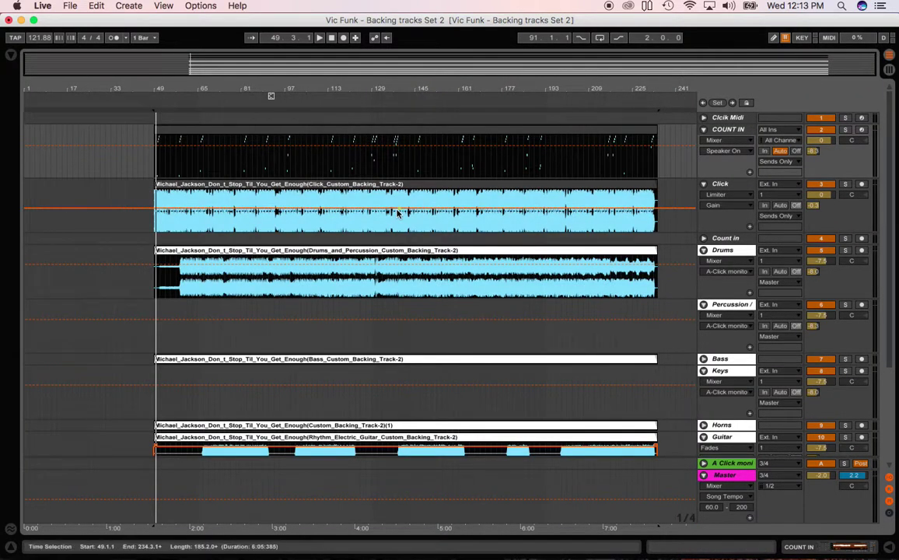
scroll(416, 299, down, 3)
scroll(416, 300, up, 3)
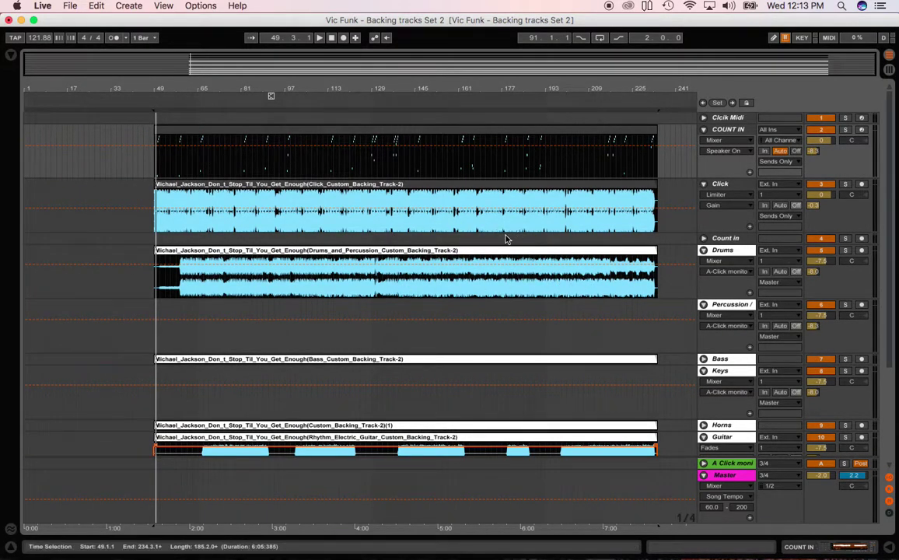
- Cut the backing vocal phrases between about bars 106 and 116 on the Backing Vox track and paste them back in place as a separate clip
scroll(412, 292, down, 2)
scroll(412, 293, down, 2)
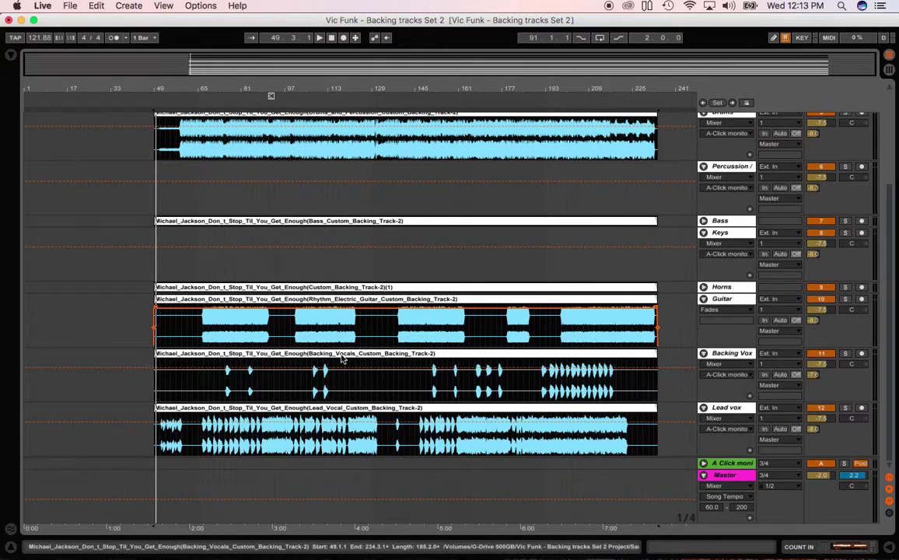
click(340, 394)
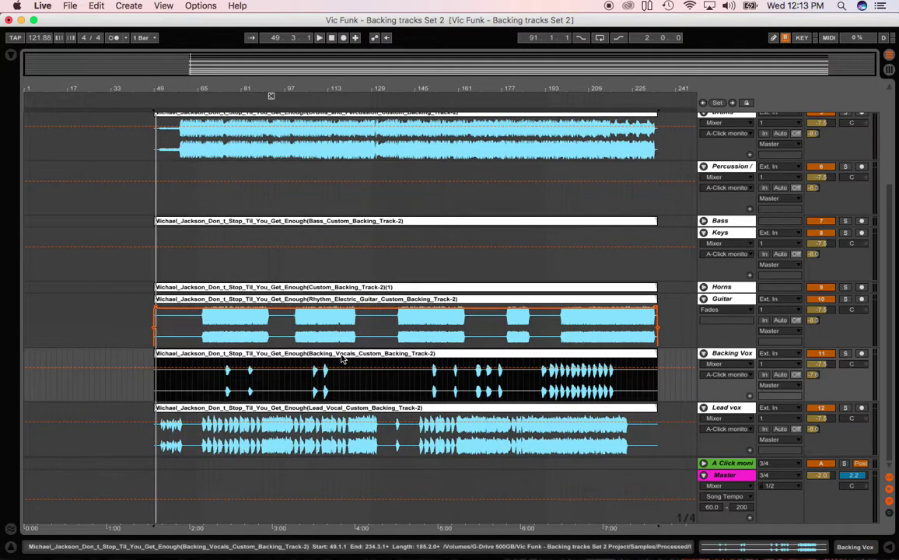
click(309, 387)
drag(310, 387, 337, 387)
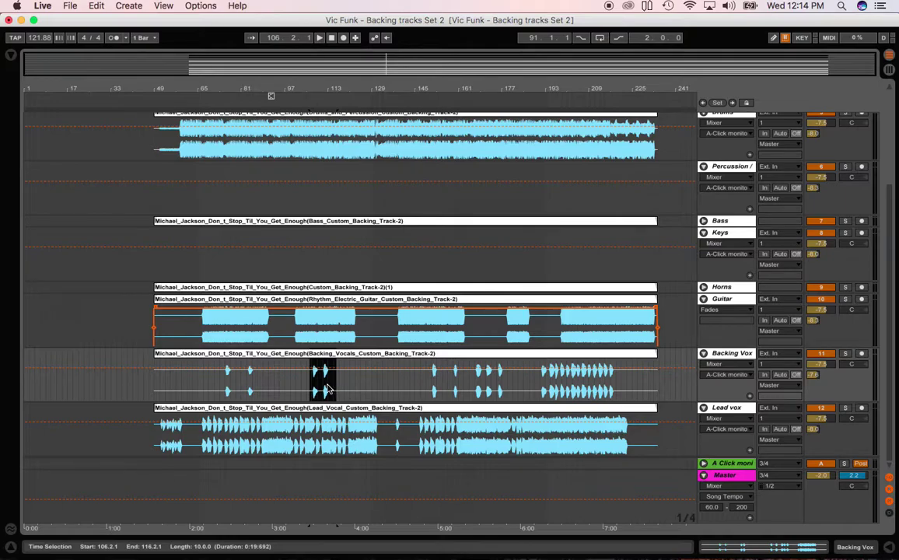
right_click(328, 388)
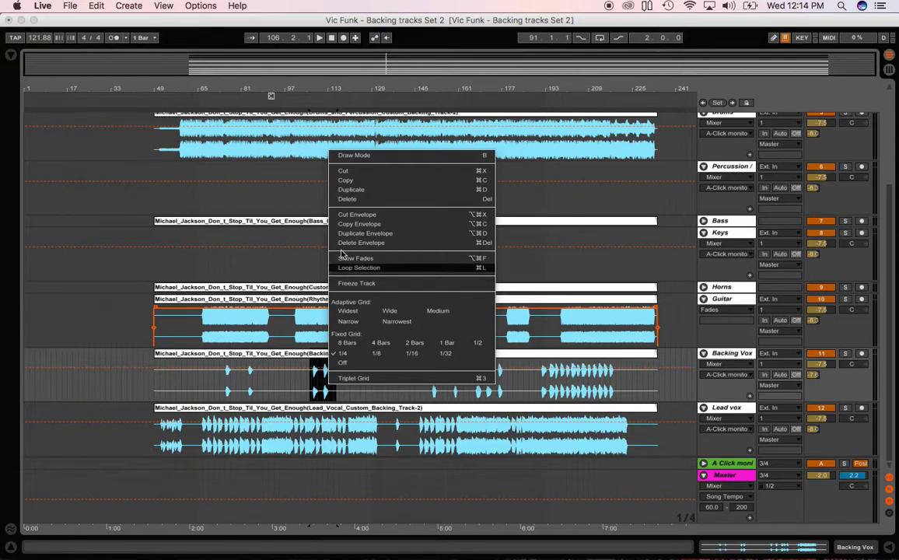
click(345, 172)
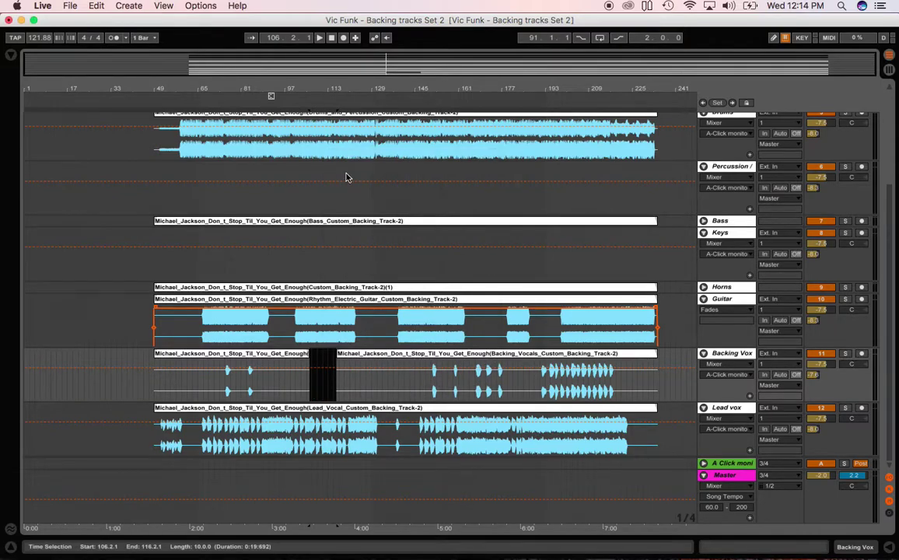
right_click(317, 376)
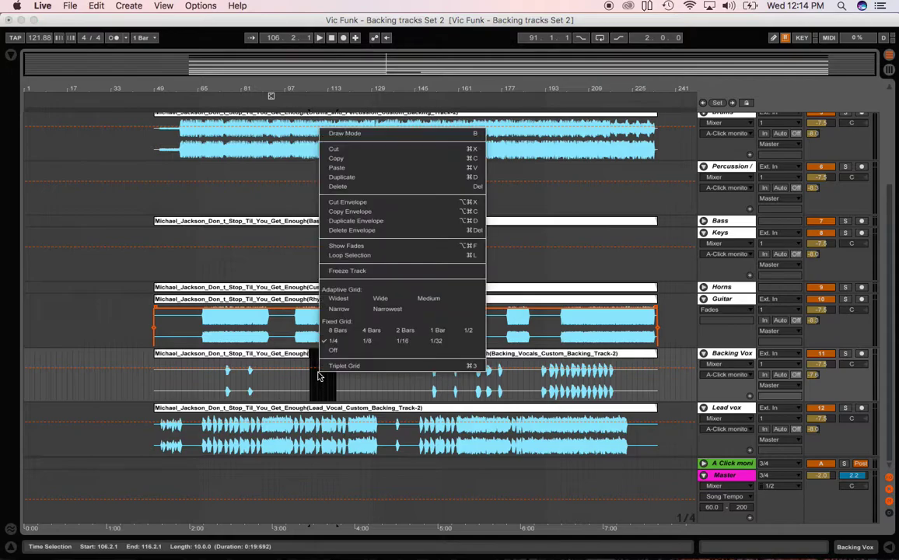
click(344, 168)
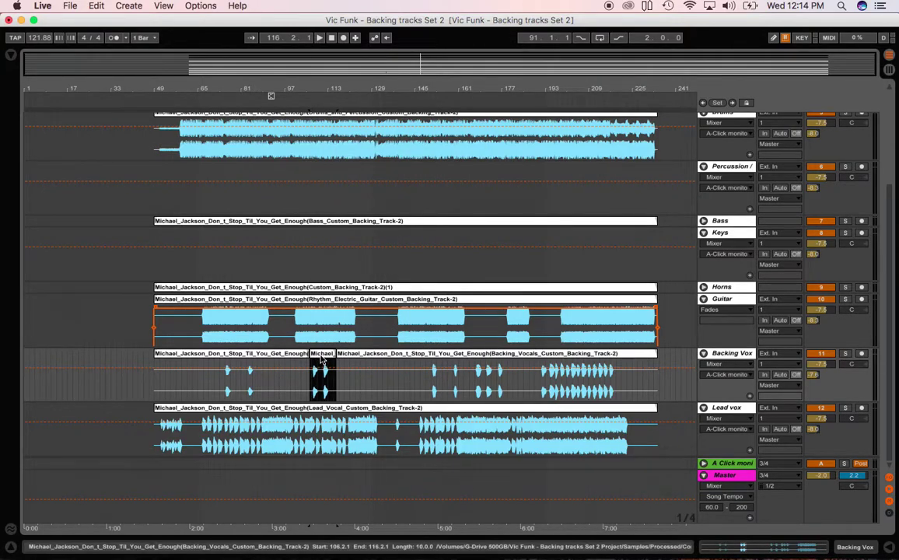
- Lower the gain of the short separated Backing Vox clip to -17.9 dB
double_click(321, 359)
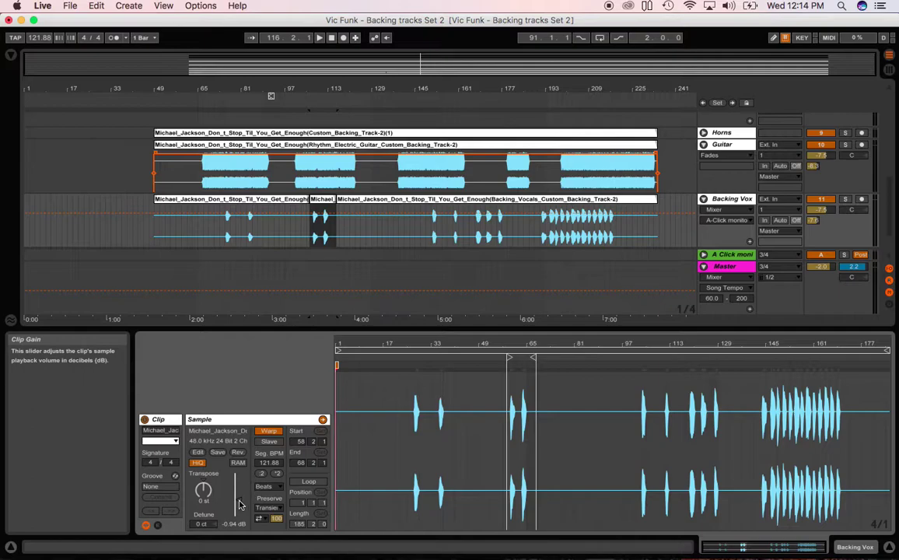
drag(238, 500, 238, 508)
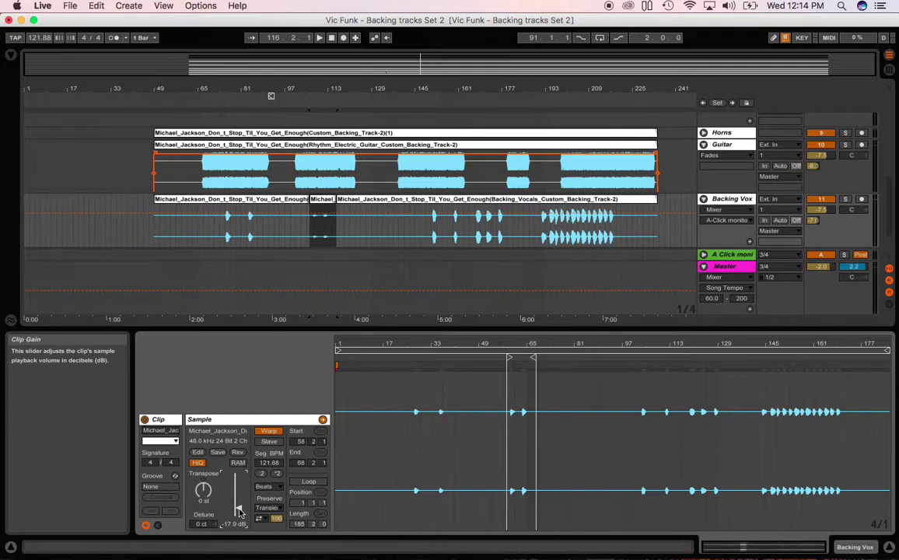
- Consolidate the three Backing Vox clips into one clip spanning the whole song
click(223, 202)
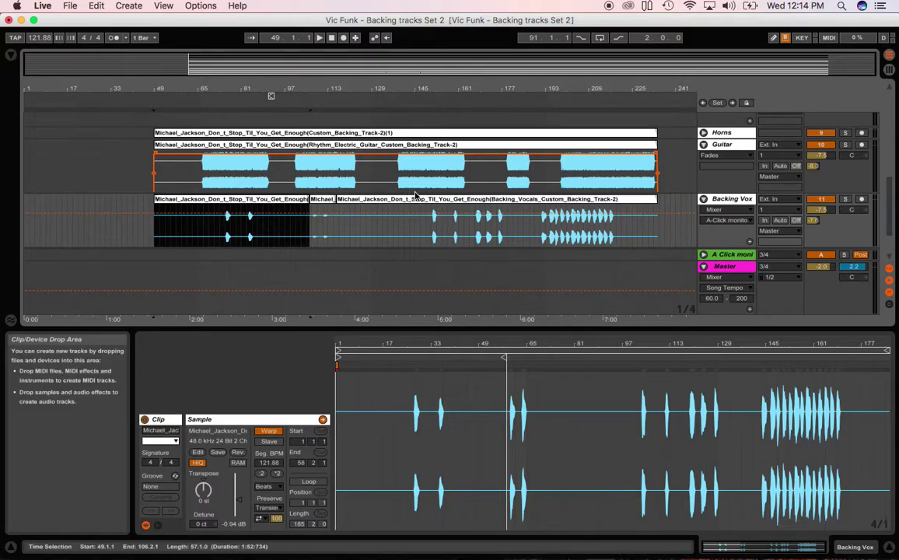
shift+click(470, 204)
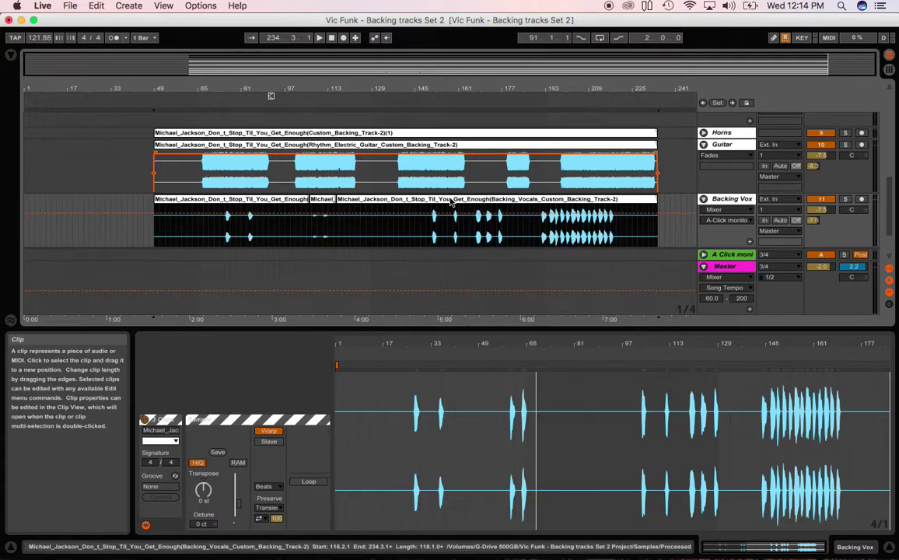
right_click(451, 203)
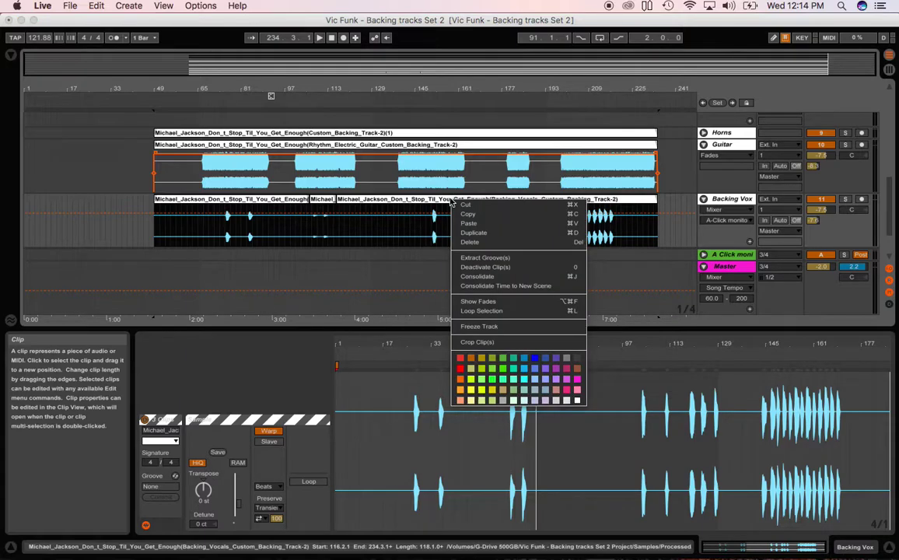
click(471, 278)
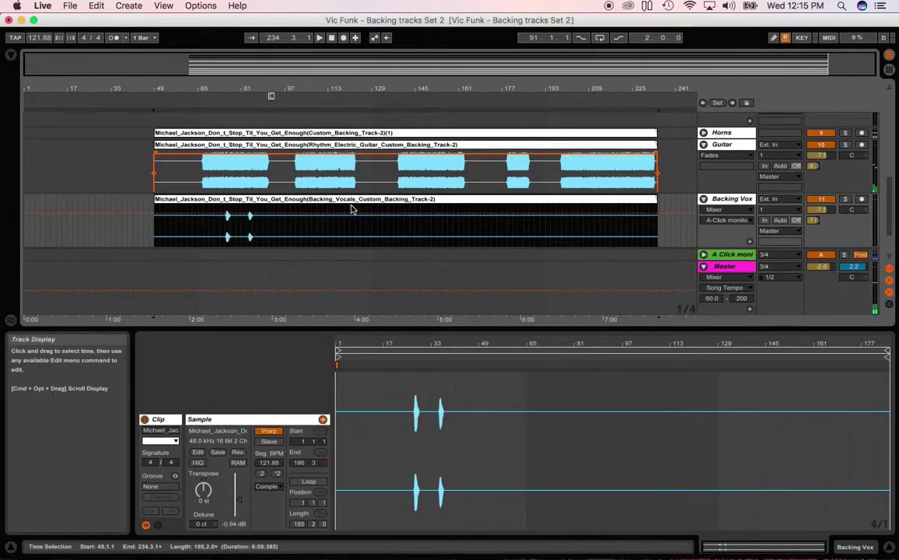
click(357, 201)
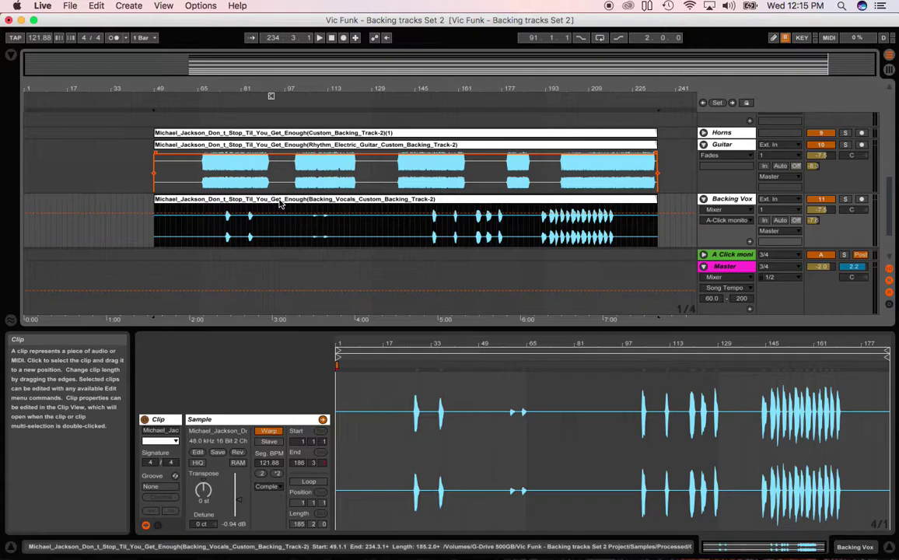
- Select all of the song's arrangement clips from the COUNT IN track through the Lead vox track
scroll(272, 186, up, 10)
click(246, 135)
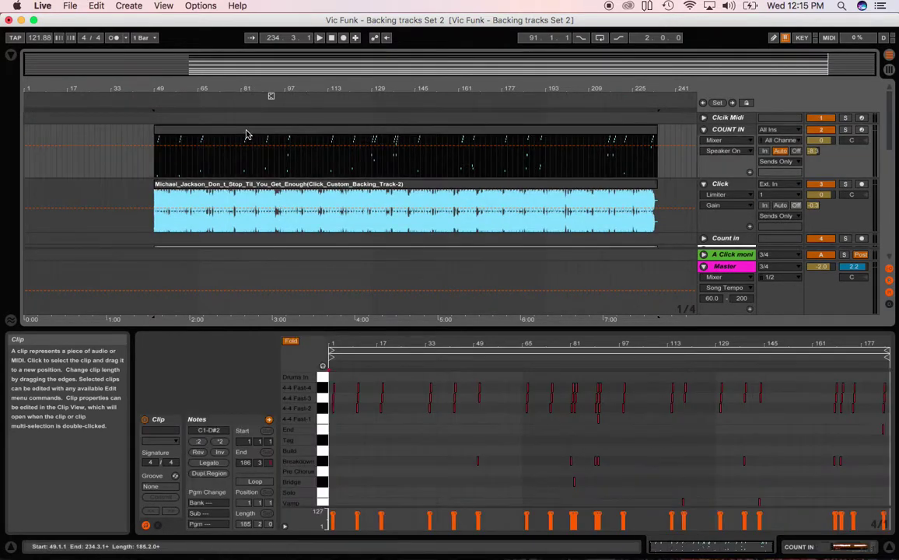
scroll(272, 186, down, 10)
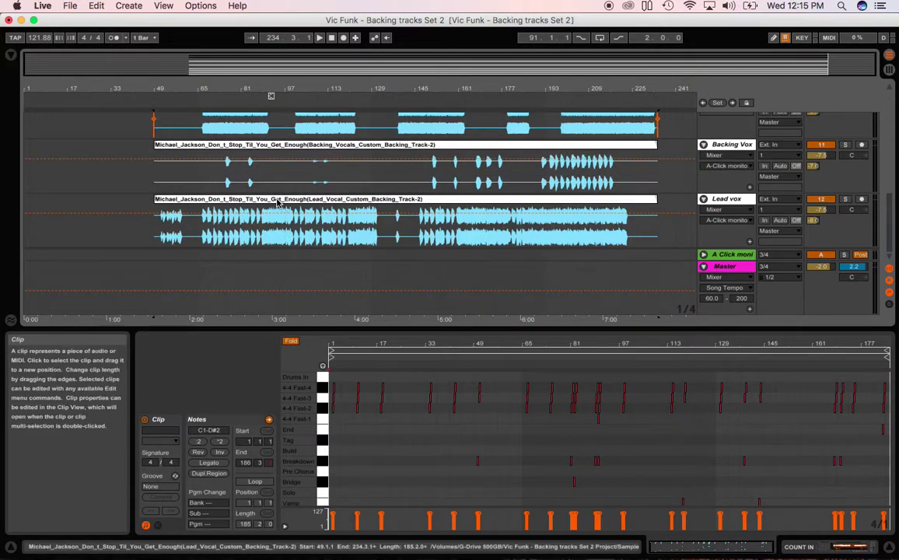
key(super+a)
scroll(279, 210, up, 10)
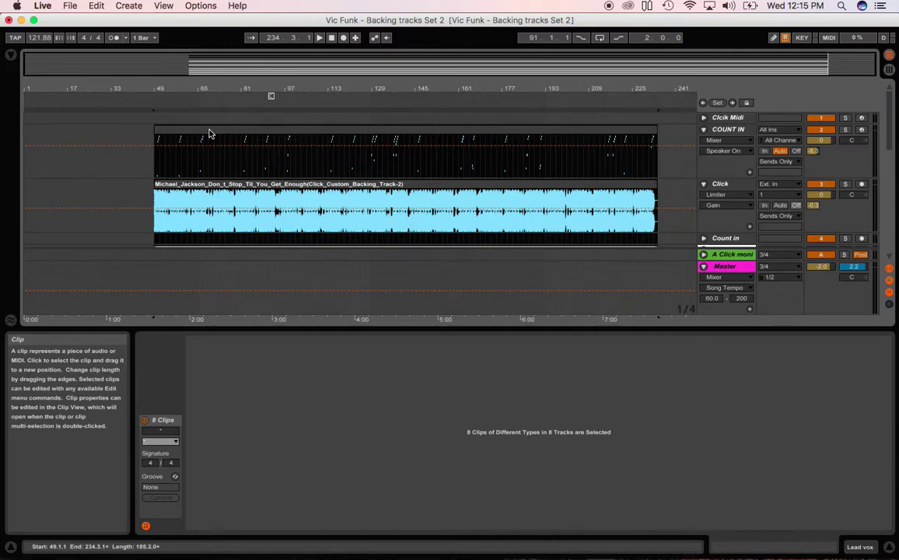
- Place the selected arrangement clips in the "Don't stop til you get enough" scene in Session View, starting at the COUNT IN slot
key(Tab)
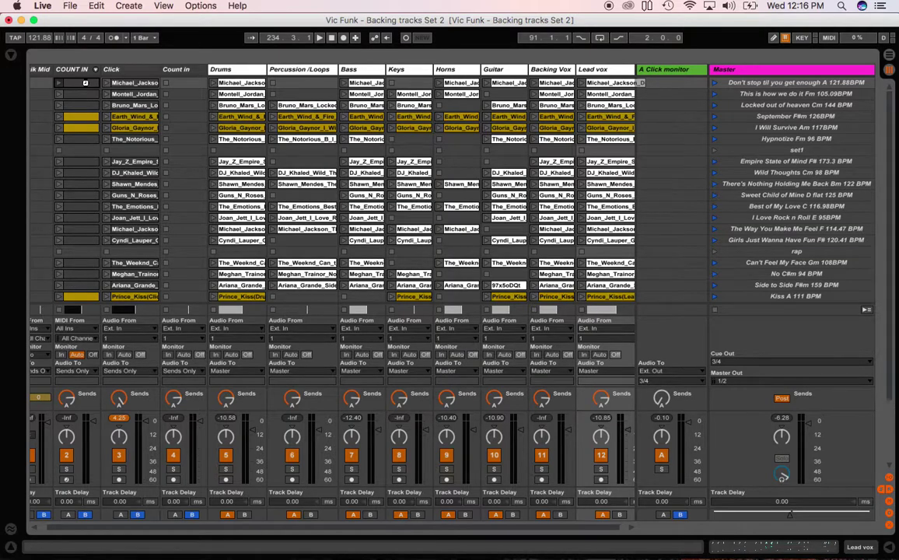
click(83, 84)
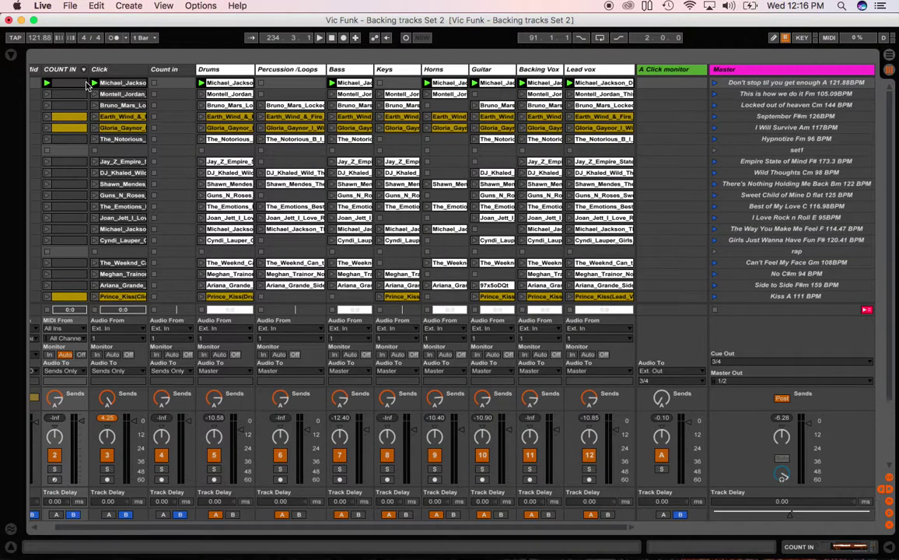
click(449, 85)
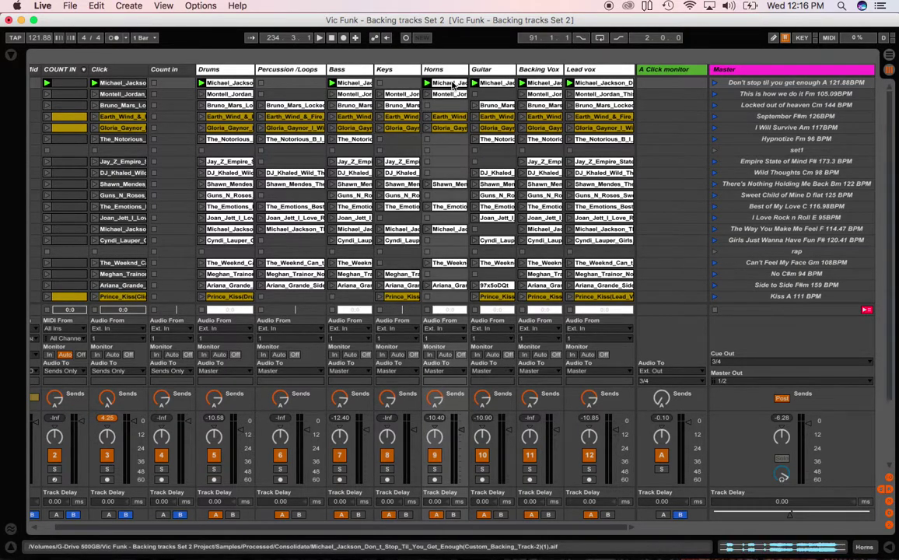
click(642, 85)
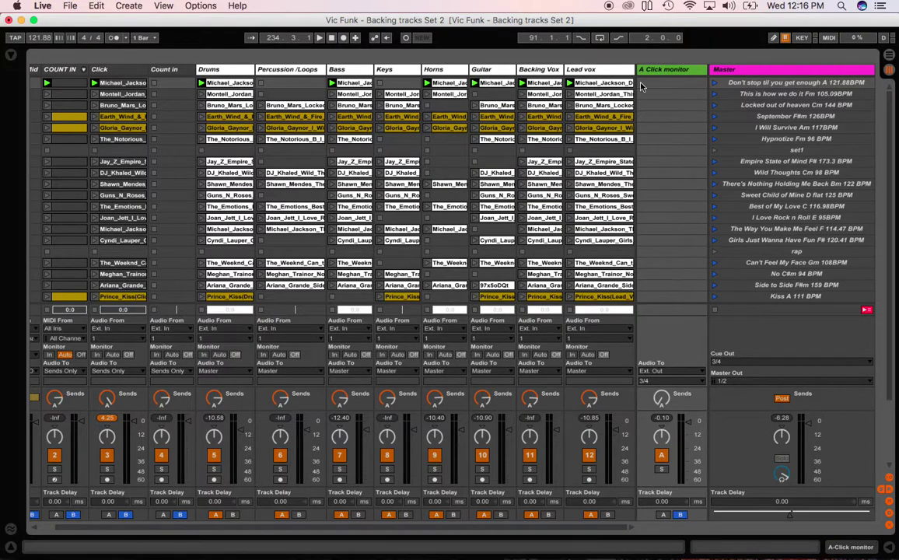
- Go back to Arrangement View, hide the clip details, and hand playback of all tracks back to the arrangement
key(Tab)
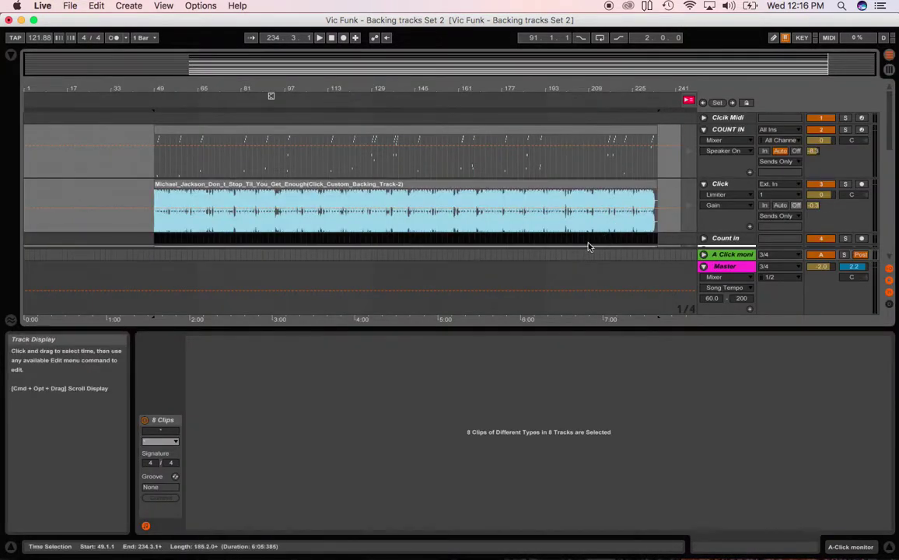
key(super+alt+l)
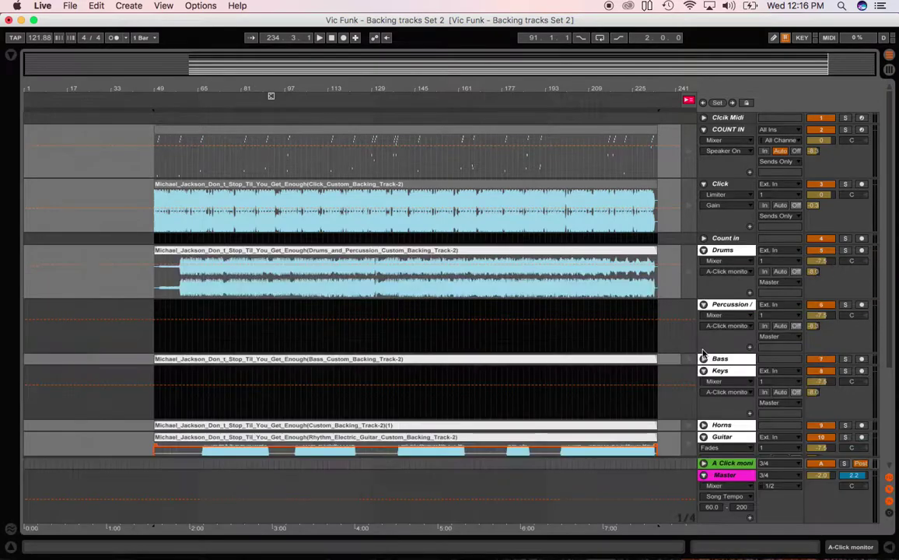
click(689, 100)
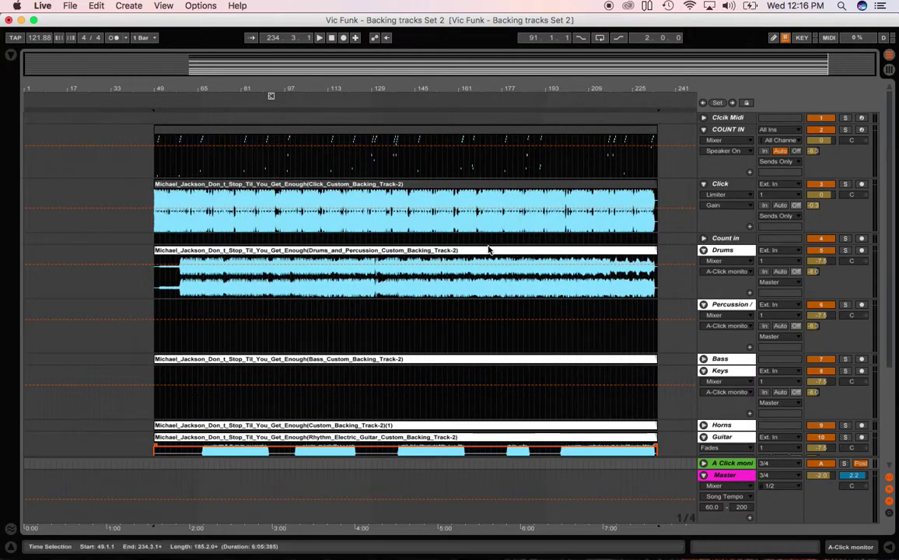
- Check the edited Backing Vox clip in the arrangement and in its Session View slot, marking the quieter phrases at about bars 59 to 65
scroll(467, 297, down, 5)
click(372, 355)
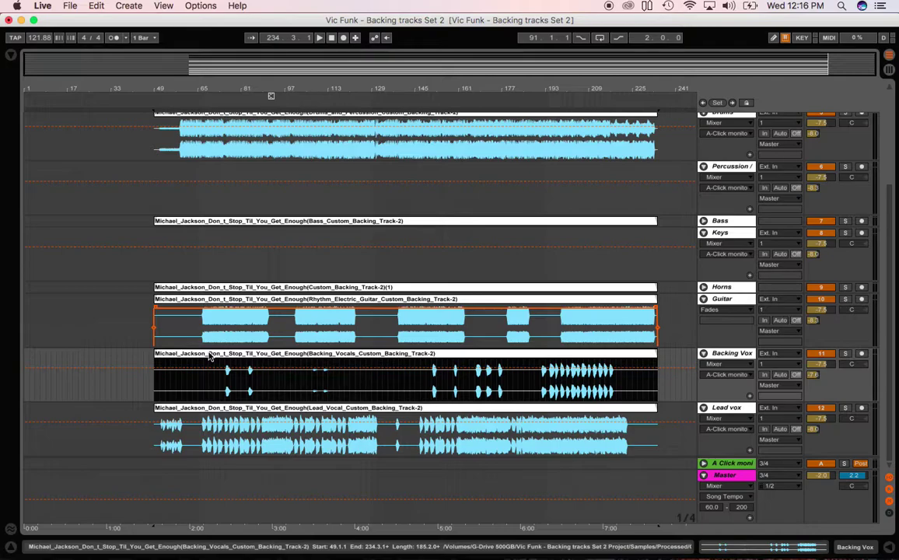
key(Tab)
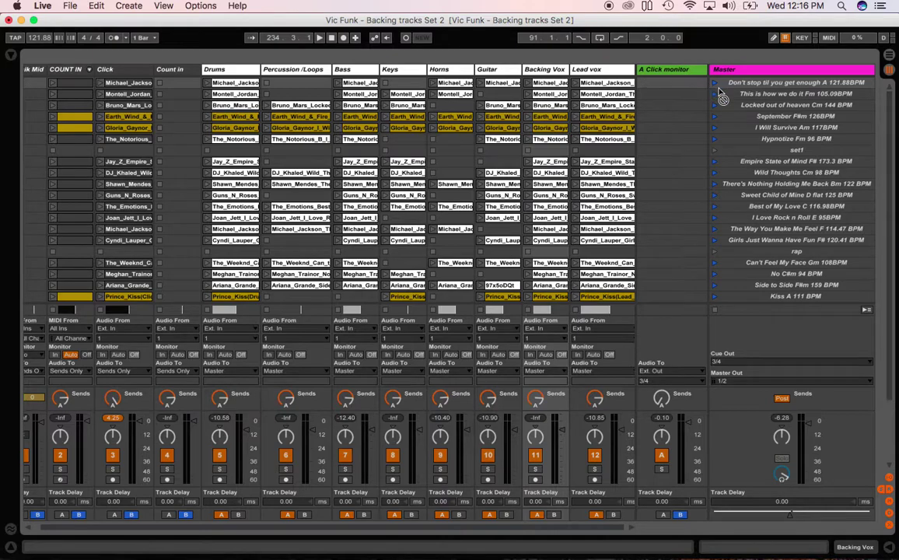
click(549, 84)
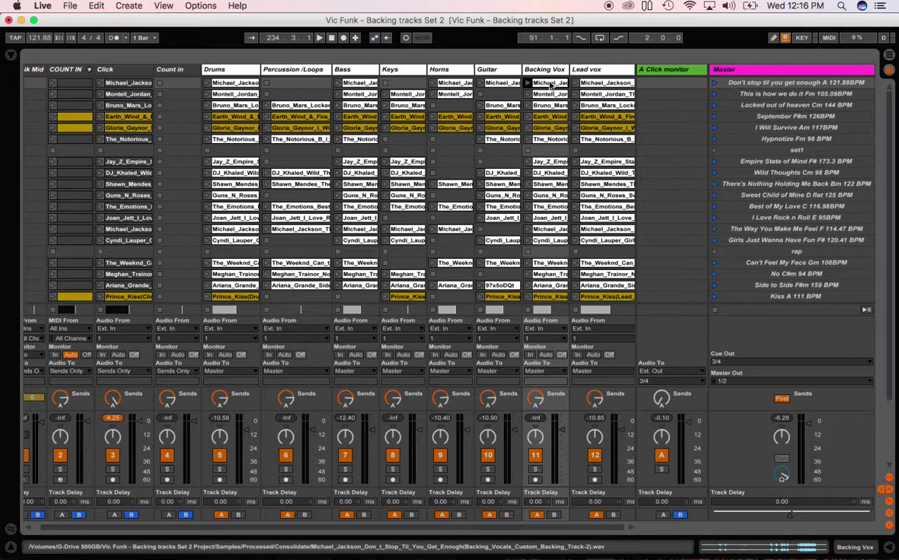
double_click(549, 84)
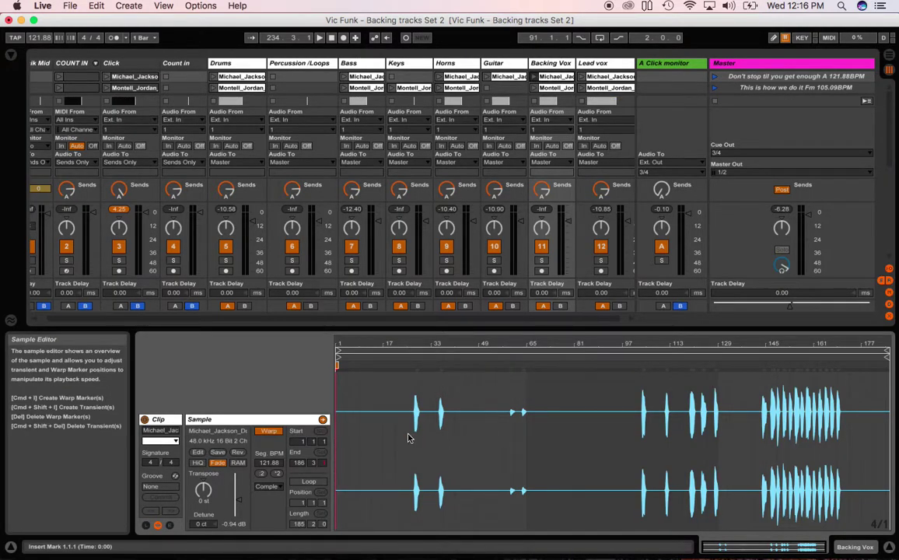
drag(510, 429, 527, 429)
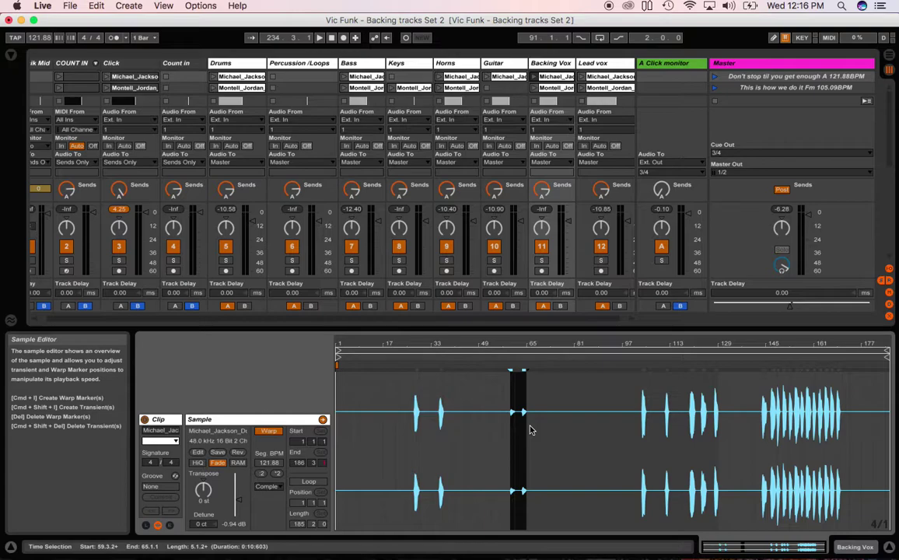
click(892, 550)
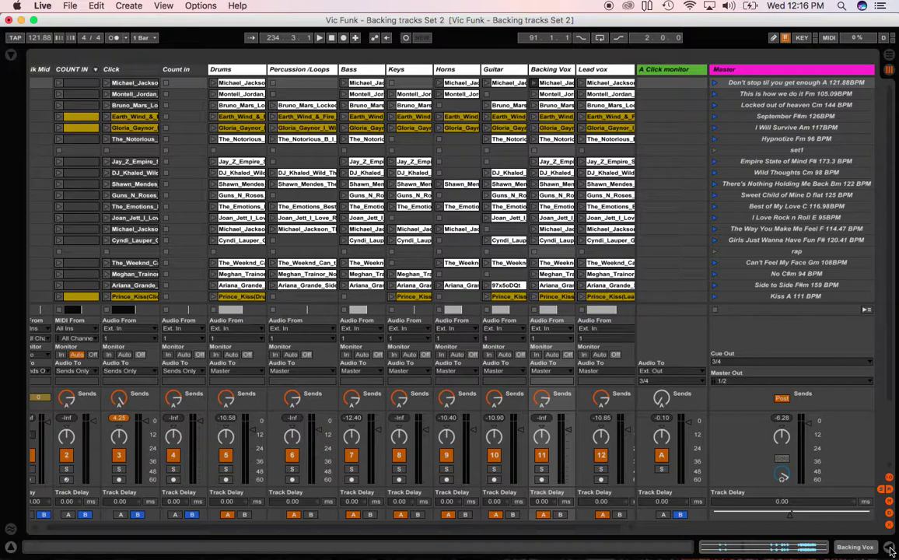